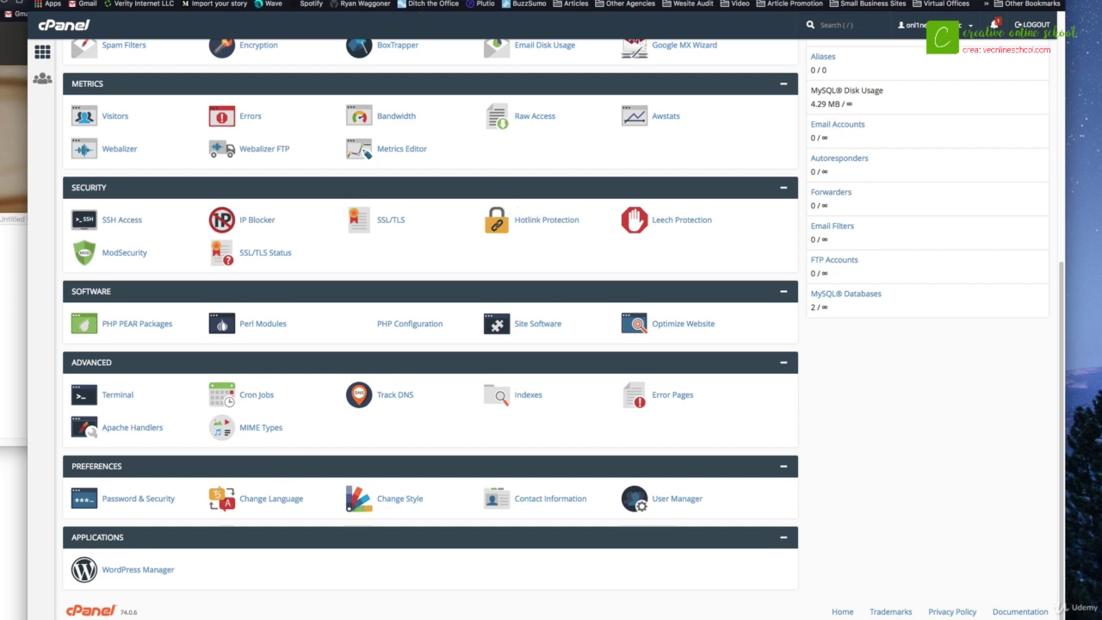
Go to WordPress.org's Get WordPress download page
{"action": "scroll", "coordinate": [293, 207], "scroll_direction": "up", "scroll_amount": 5}
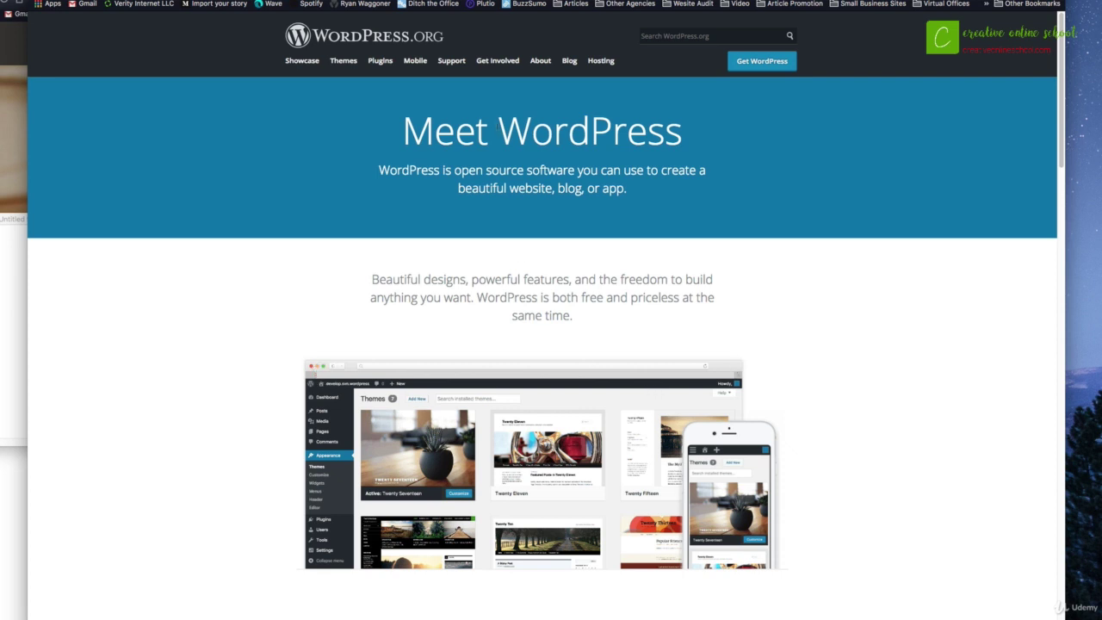
{"action": "key", "text": "super+l"}
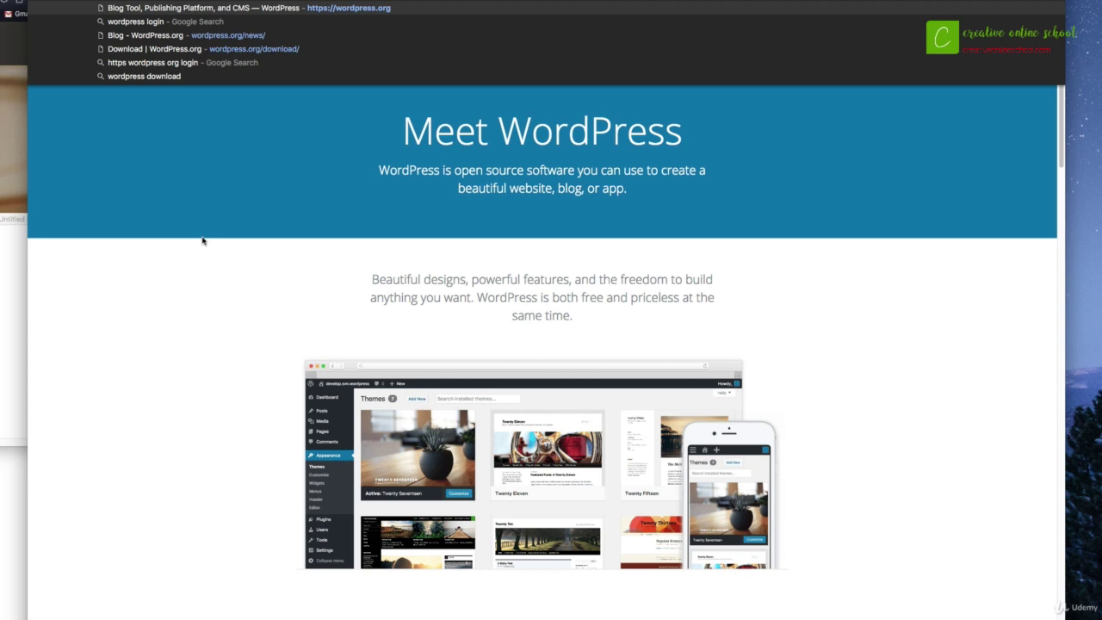
{"action": "left_click", "coordinate": [252, 303]}
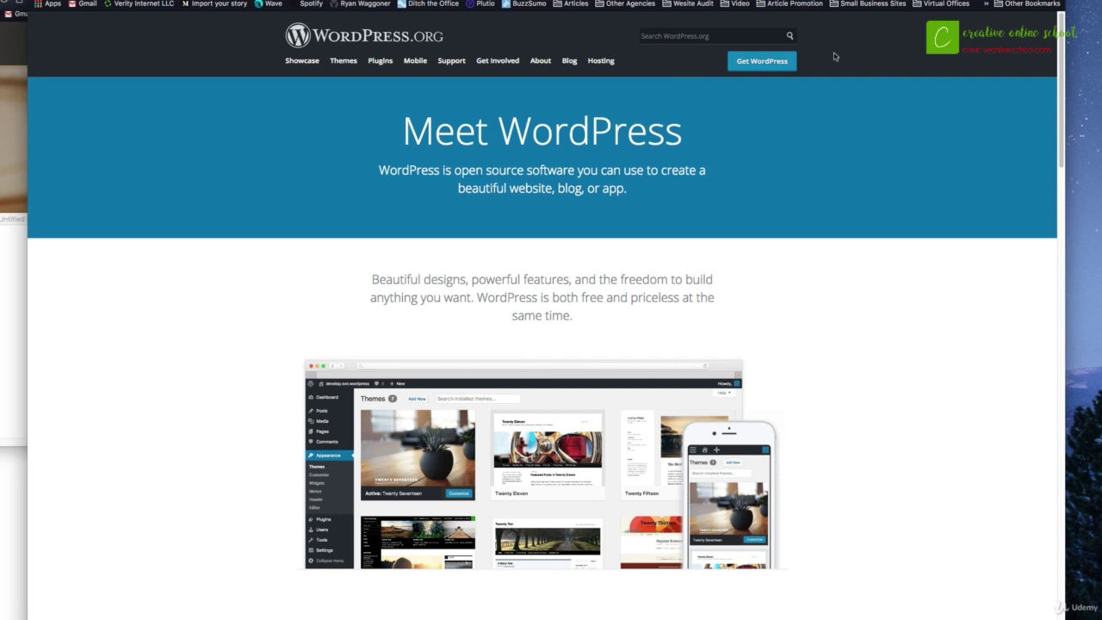
{"action": "left_click", "coordinate": [749, 61]}
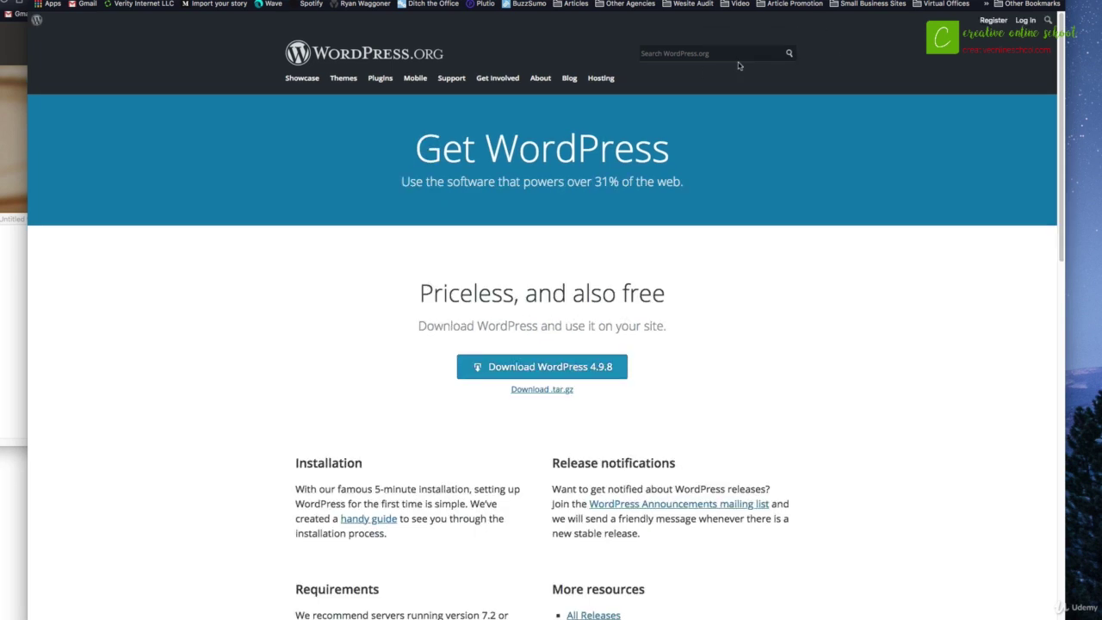
Download WordPress 4.9.8 and save the package to the Desktop
{"action": "left_click", "coordinate": [552, 368]}
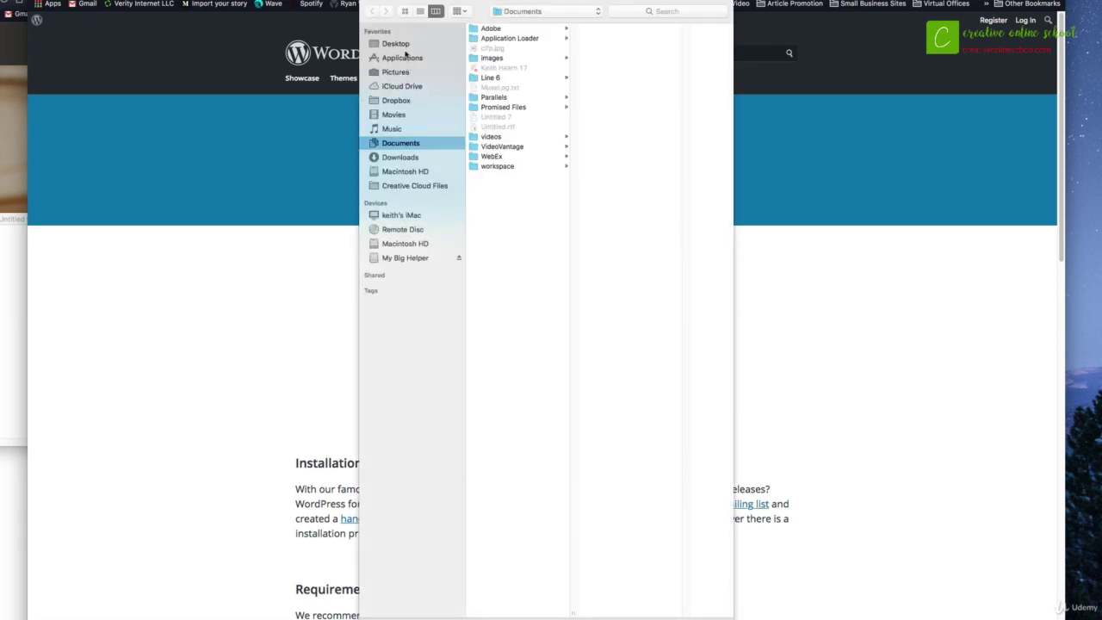
{"action": "left_click", "coordinate": [405, 44]}
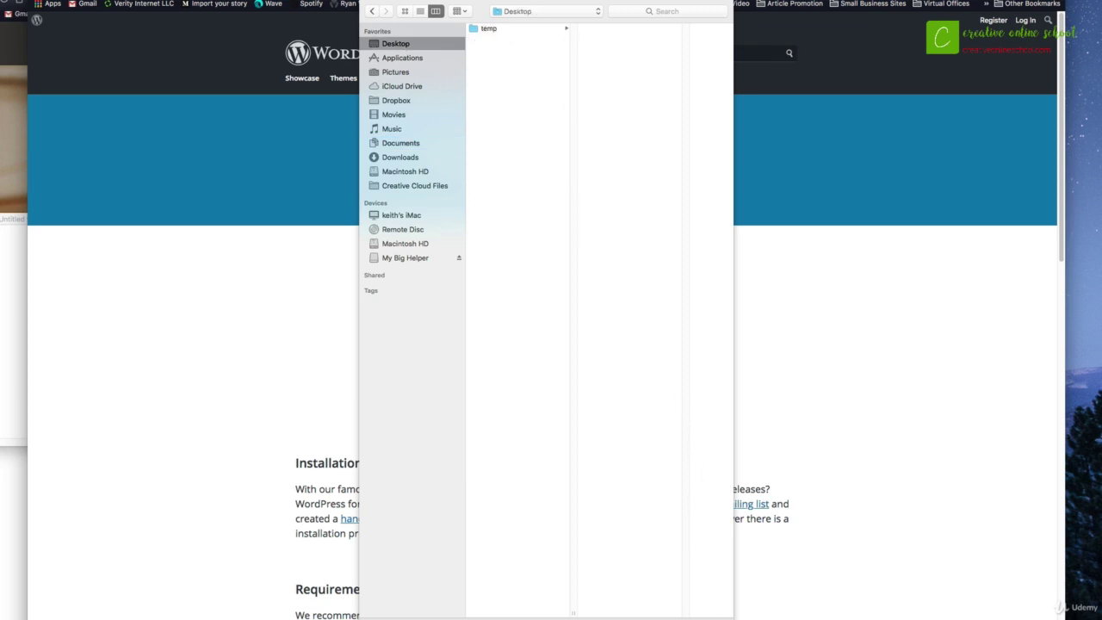
{"action": "key", "text": "Return"}
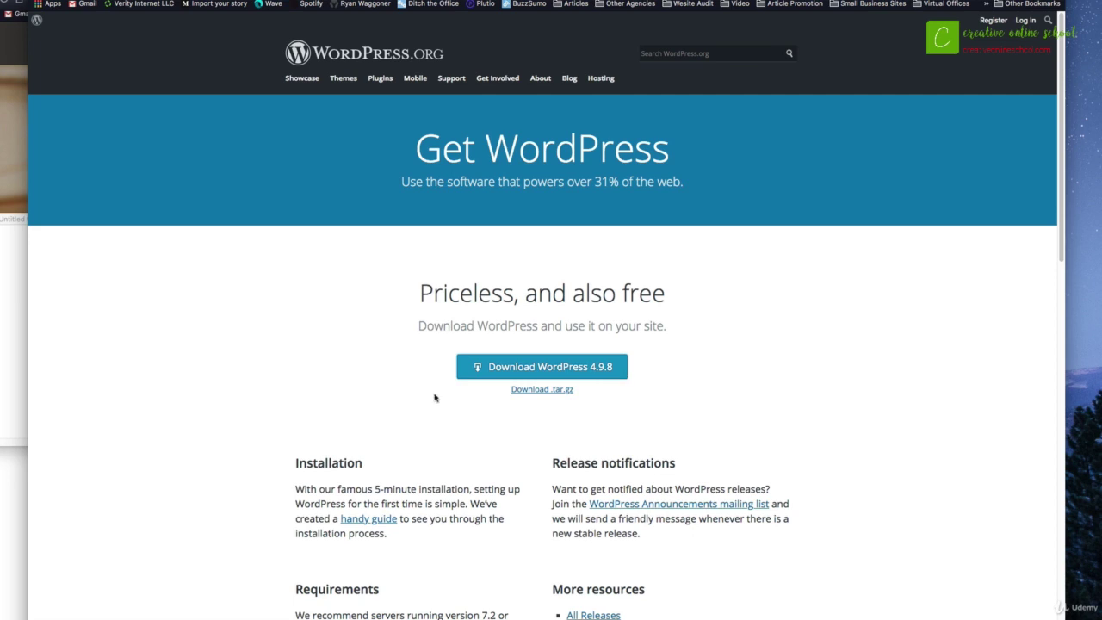
Scroll the Get WordPress page down and back up before returning to cPanel
{"action": "scroll", "coordinate": [469, 403], "scroll_direction": "down", "scroll_amount": 3}
{"action": "scroll", "coordinate": [469, 403], "scroll_direction": "up", "scroll_amount": 3}
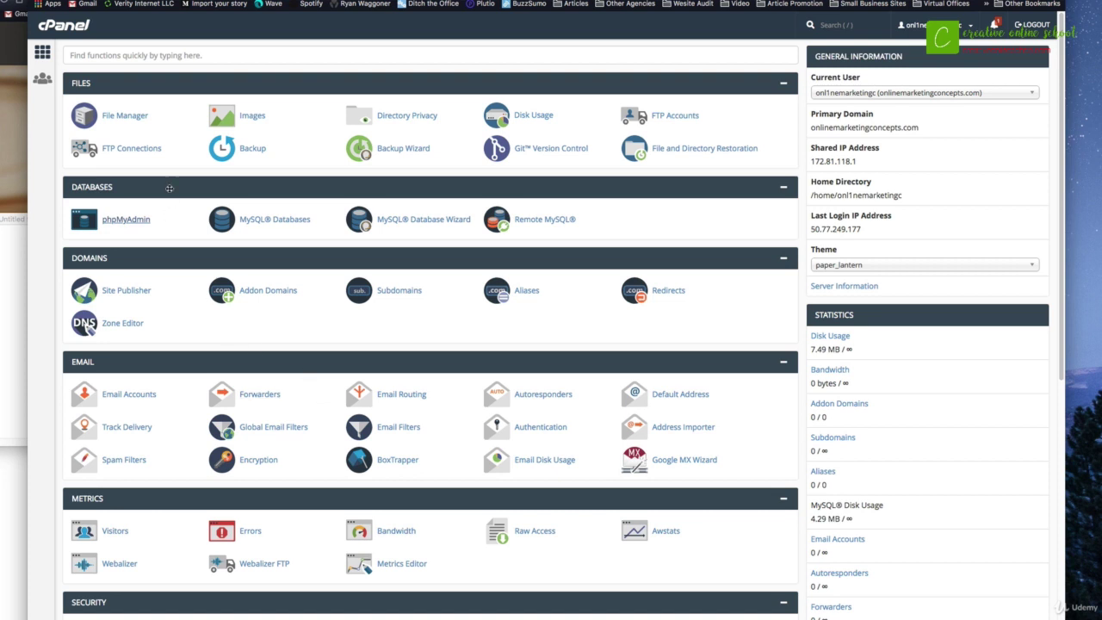
Open File Manager from the Files section of cPanel
{"action": "left_click", "coordinate": [131, 126]}
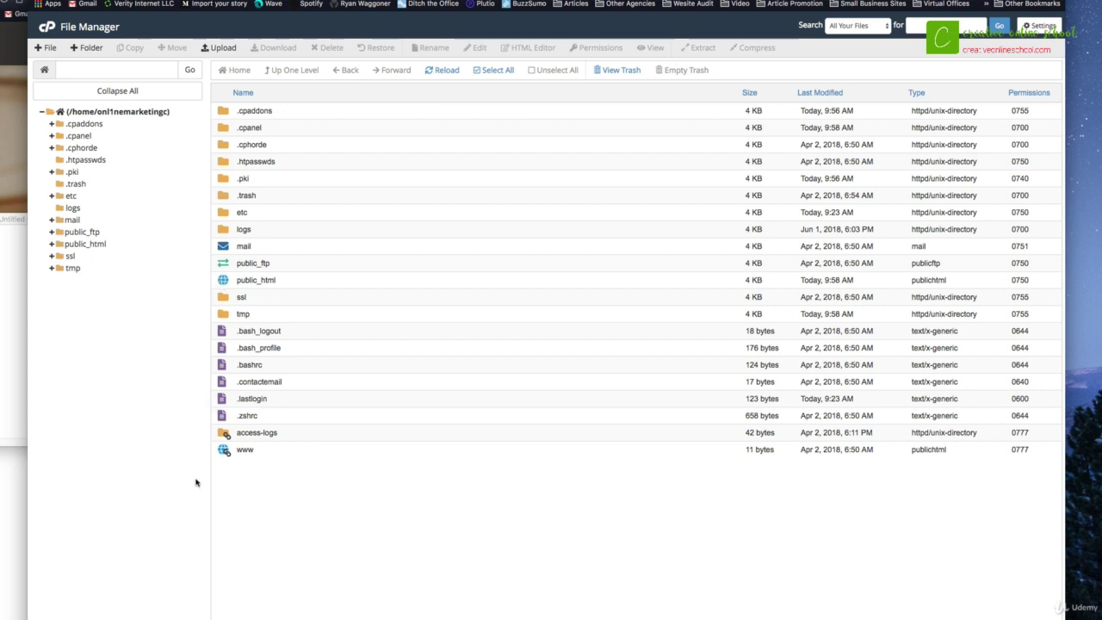
Open the public_html folder in the File Manager list
{"action": "left_click", "coordinate": [237, 450]}
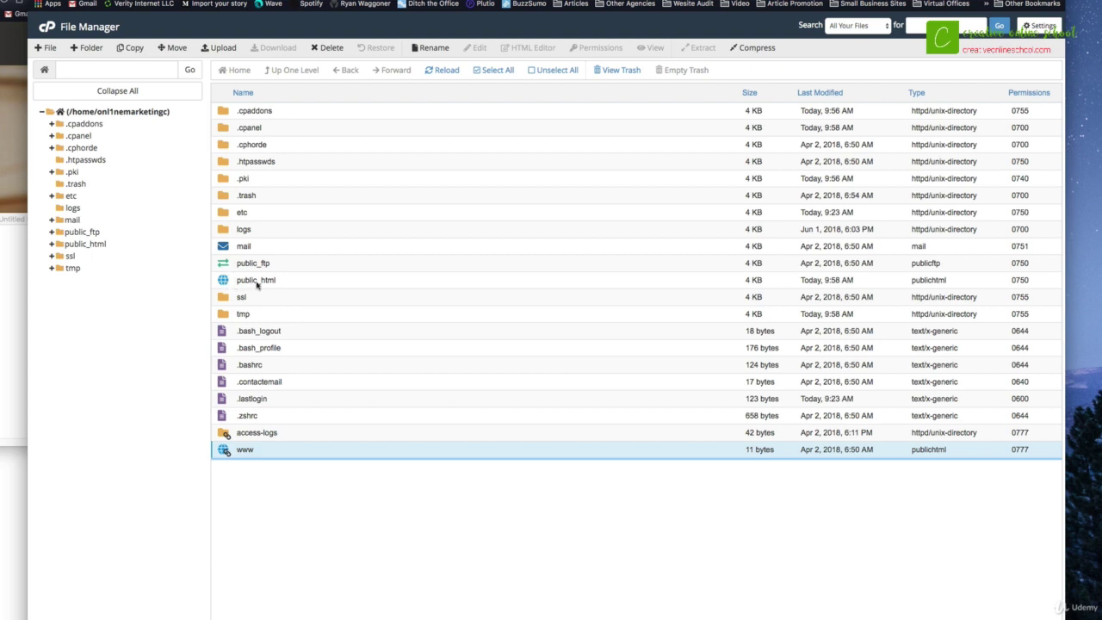
{"action": "double_click", "coordinate": [223, 279]}
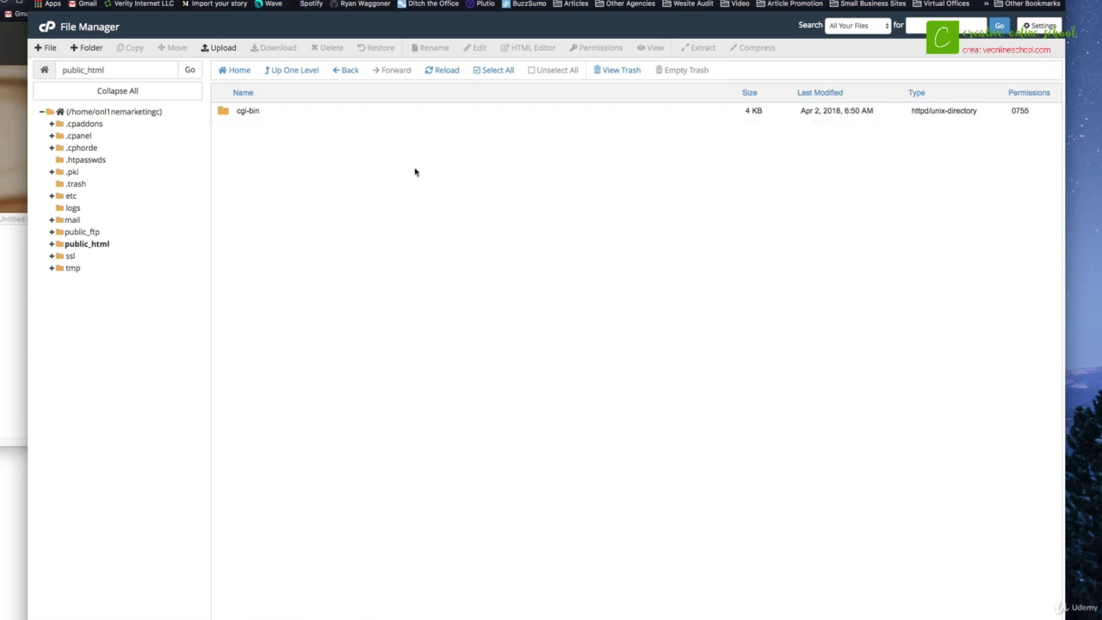
Upload wordpress-4.9.8.zip (9.06 MB) to public_html, then close the upload page
{"action": "left_click", "coordinate": [223, 48]}
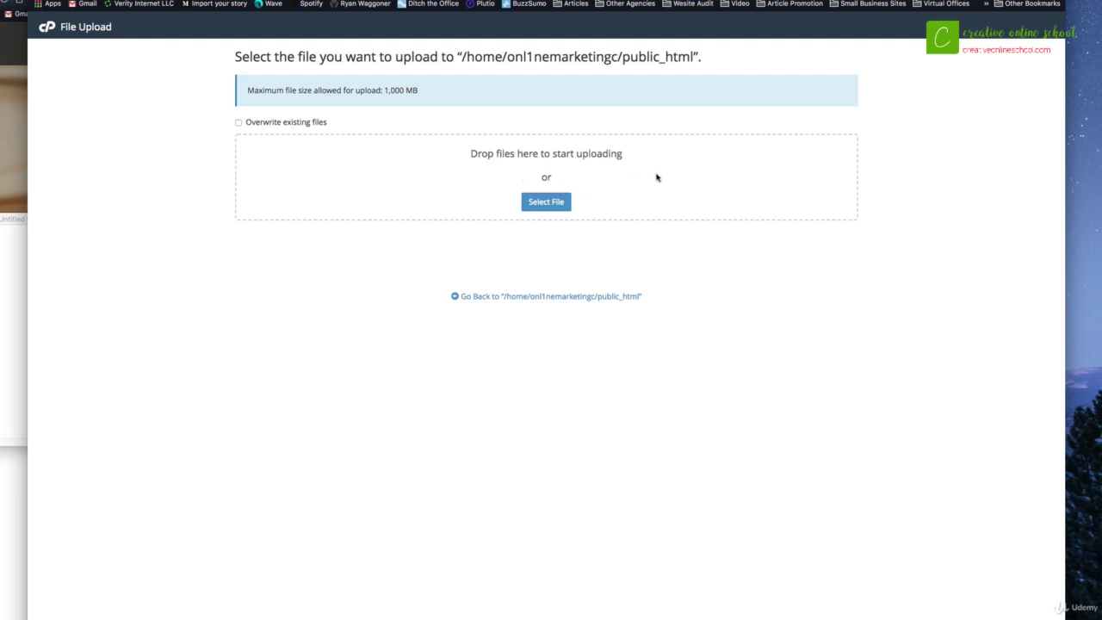
{"action": "left_click_drag", "start_coordinate": [1101, 161], "coordinate": [770, 170]}
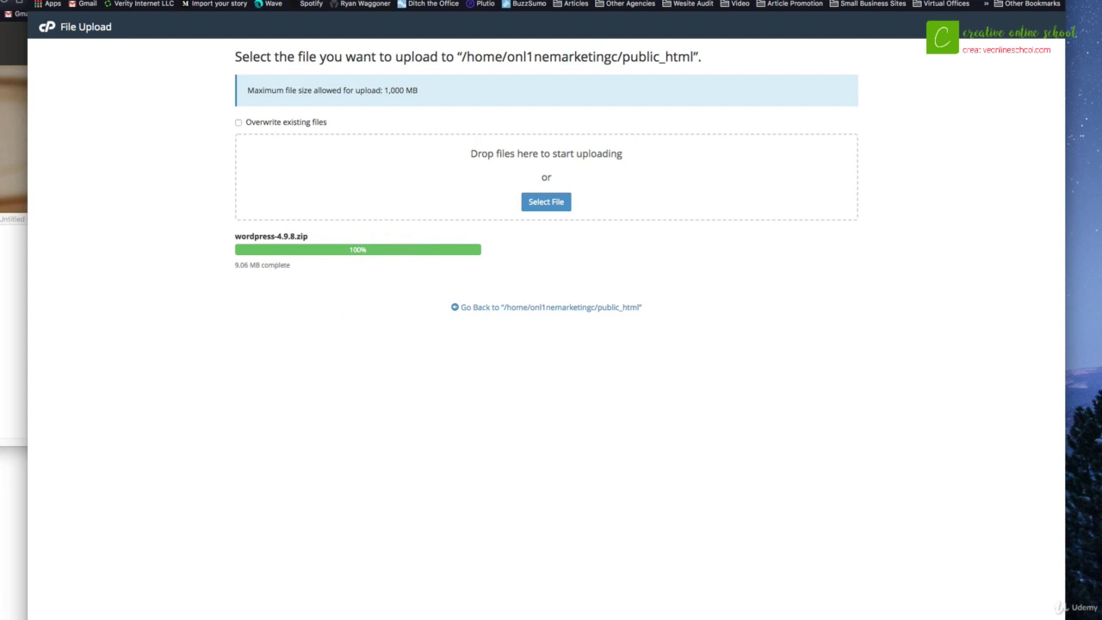
{"action": "key", "text": "super+w"}
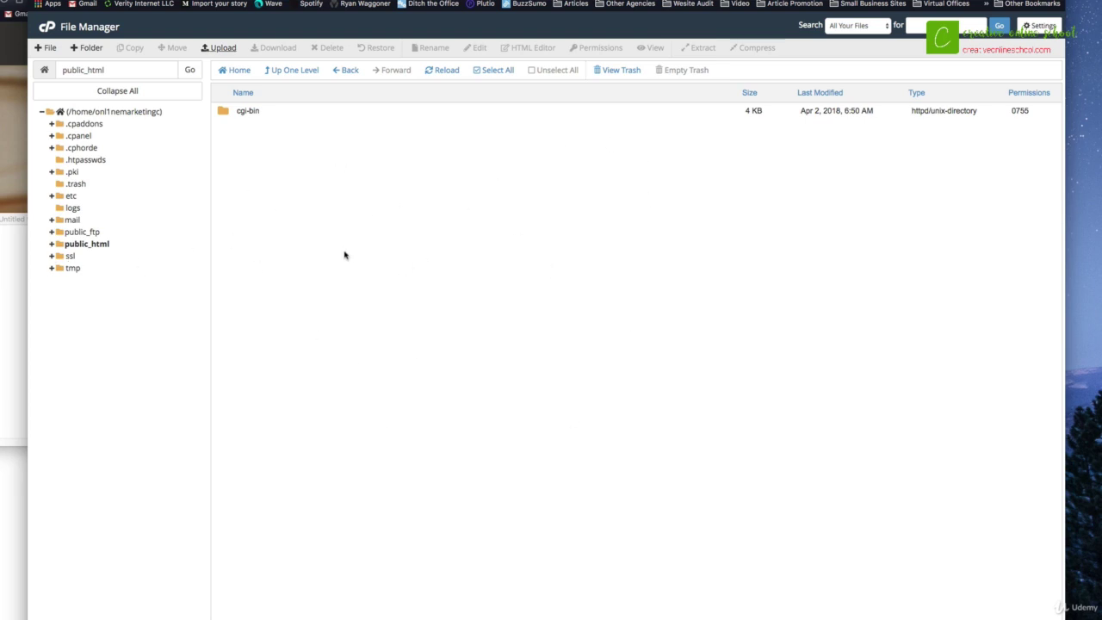
Reload public_html so wordpress-4.9.8.zip shows, and select it
{"action": "left_click", "coordinate": [51, 245]}
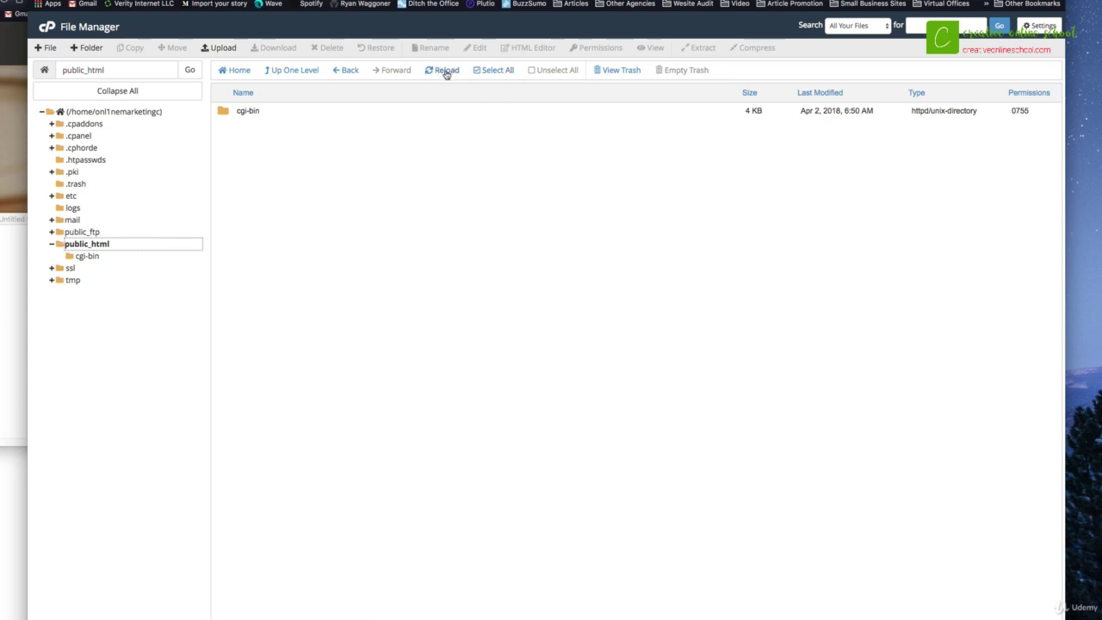
{"action": "left_click", "coordinate": [441, 73]}
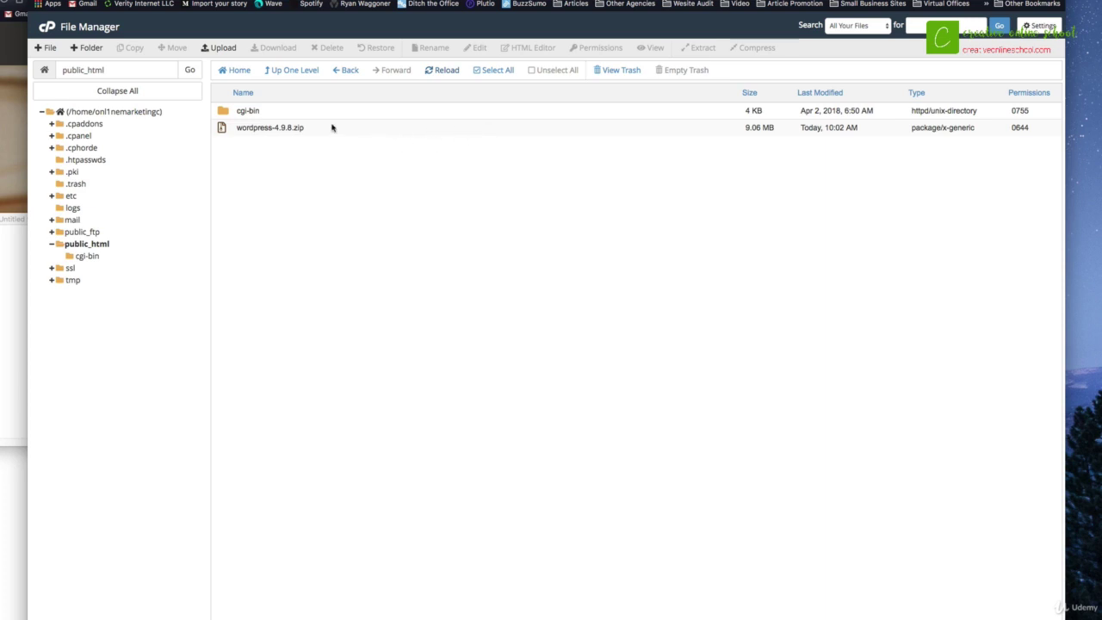
{"action": "left_click", "coordinate": [331, 128]}
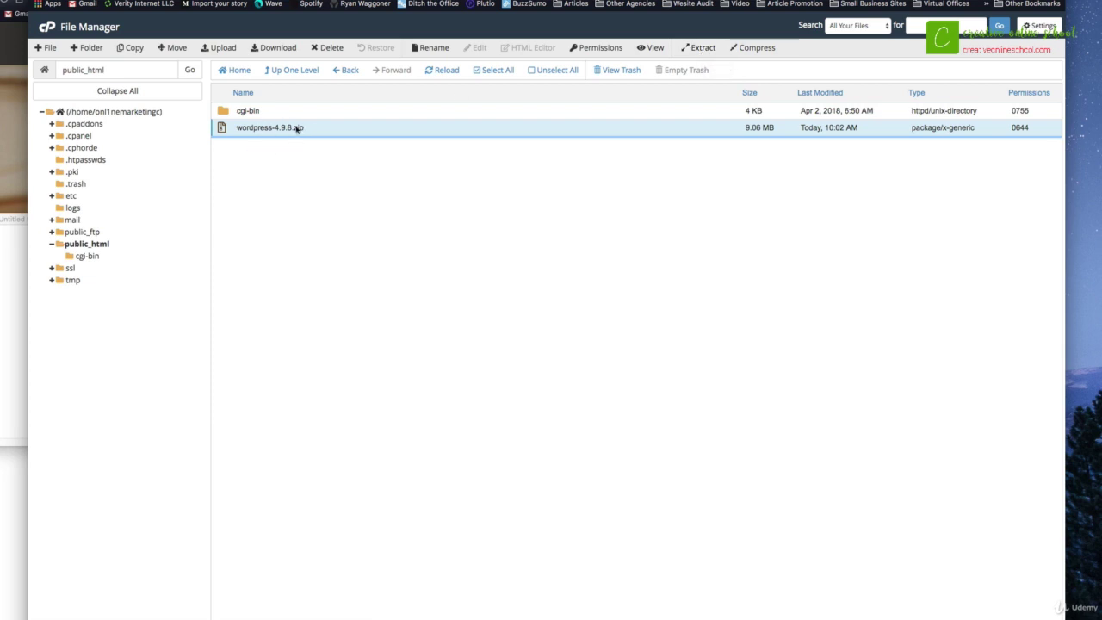
Extract wordpress-4.9.8.zip into /public_html and close the results
{"action": "left_click", "coordinate": [702, 49]}
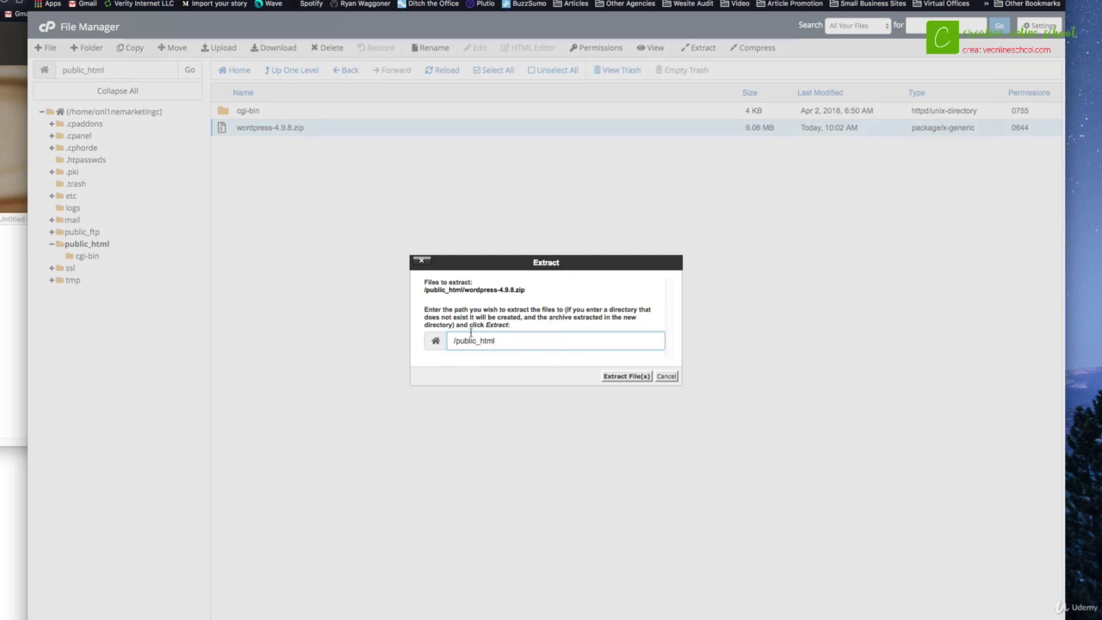
{"action": "left_click", "coordinate": [620, 376]}
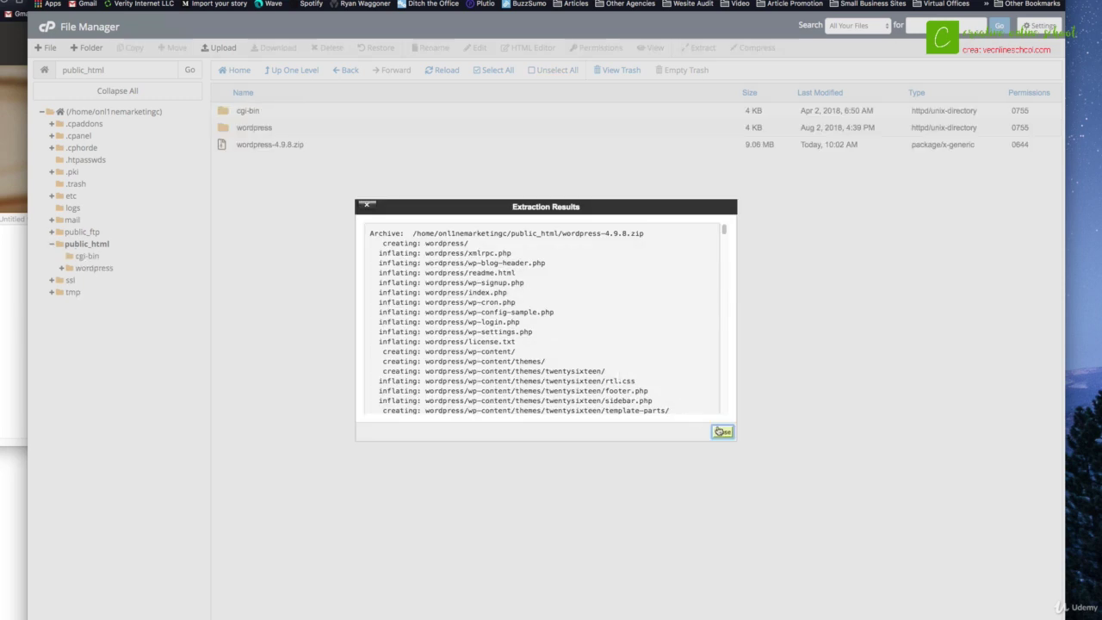
{"action": "left_click", "coordinate": [721, 432]}
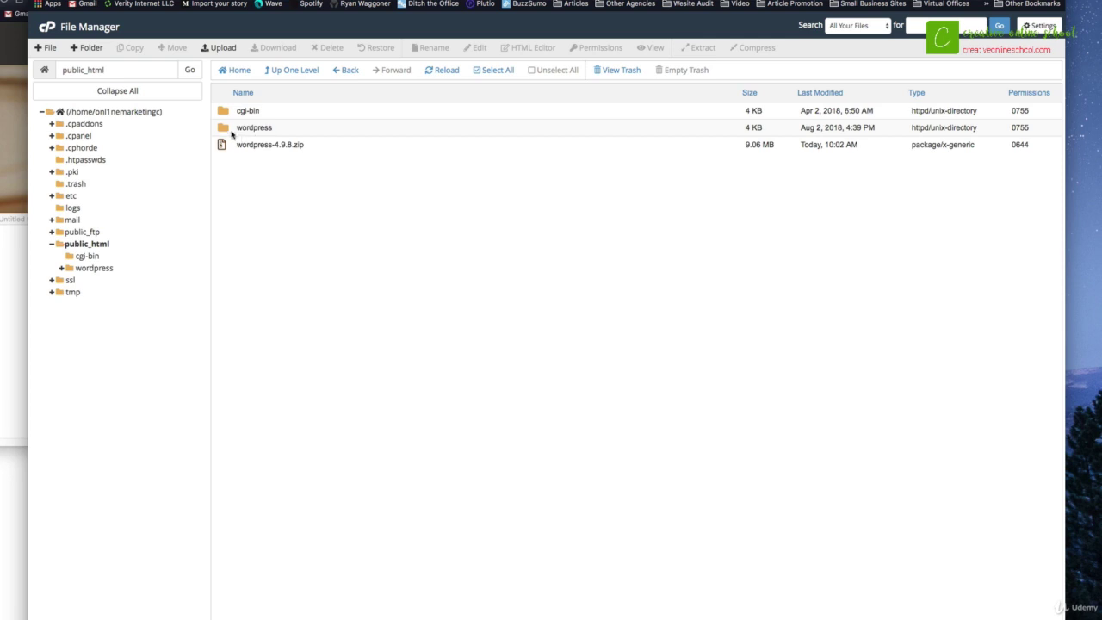
Move everything inside the wordpress folder to /public_html/
{"action": "double_click", "coordinate": [224, 128]}
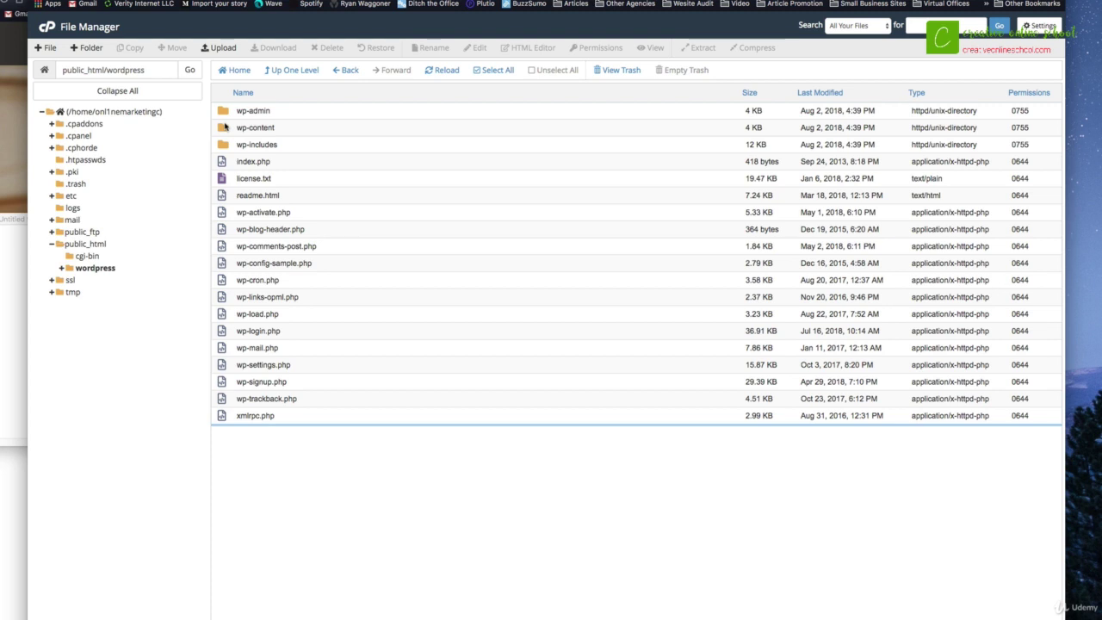
{"action": "left_click", "coordinate": [503, 72]}
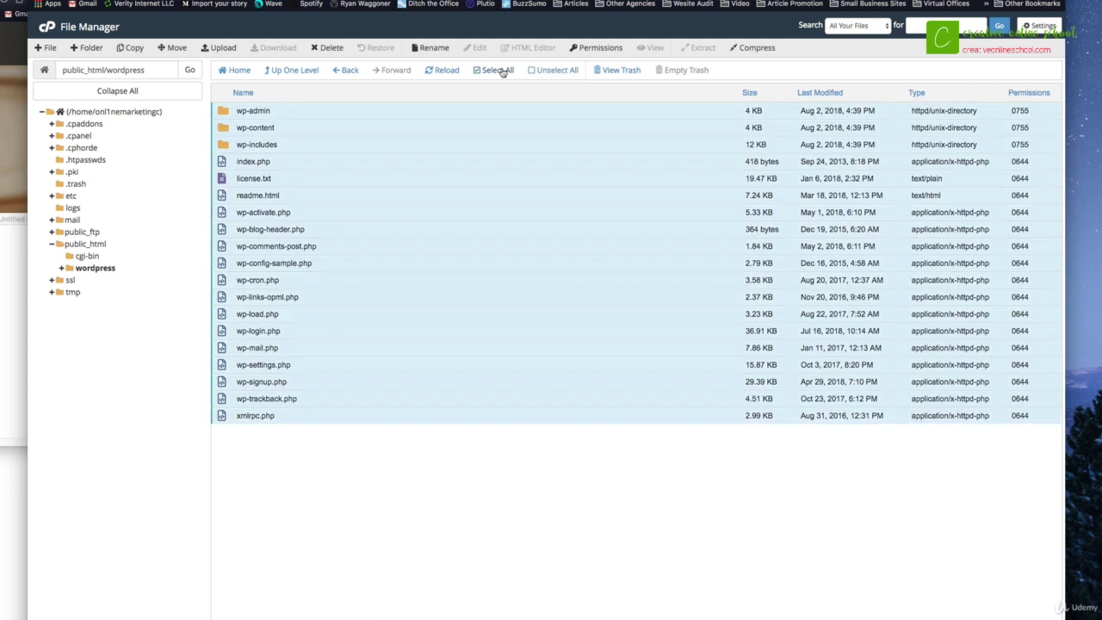
{"action": "left_click", "coordinate": [169, 48]}
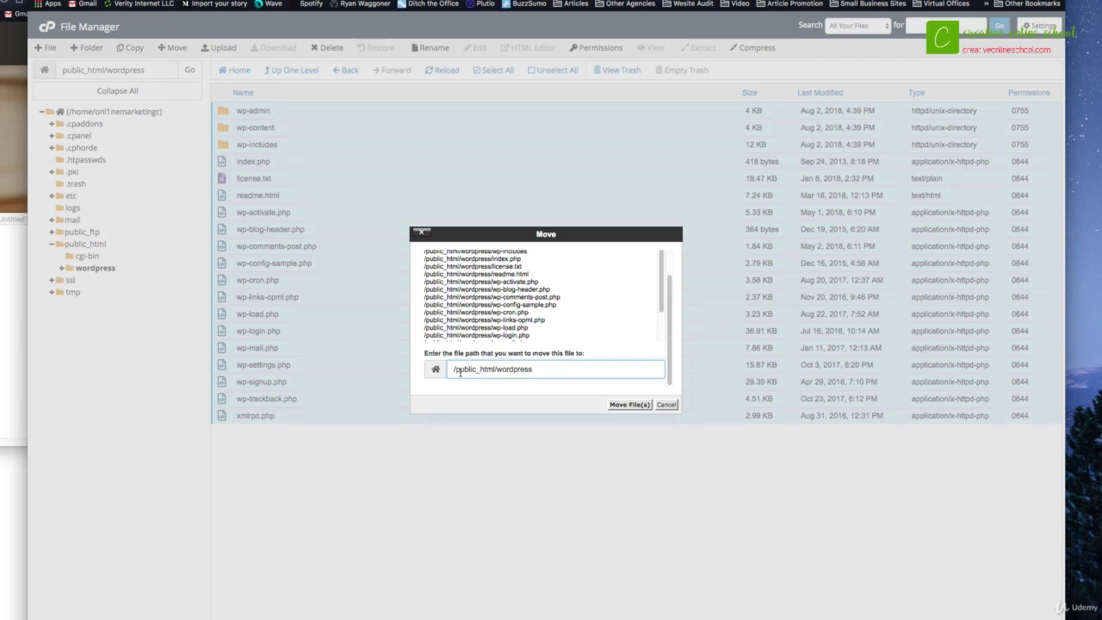
{"action": "left_click_drag", "start_coordinate": [455, 370], "coordinate": [538, 367]}
{"action": "key", "text": "BackSpace"}
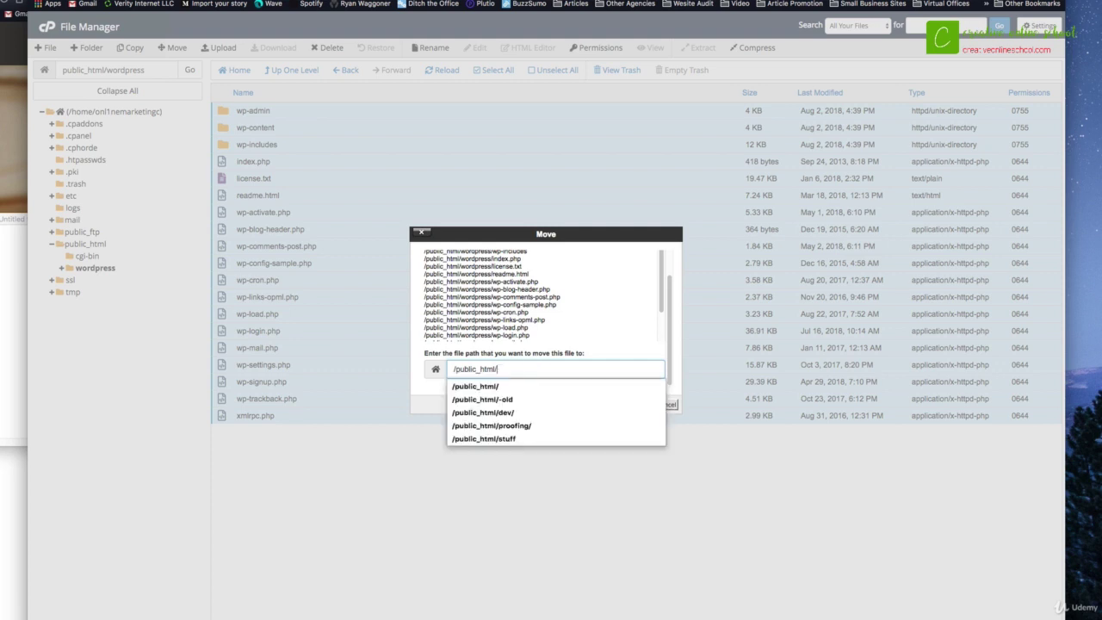
{"action": "key", "text": "Return"}
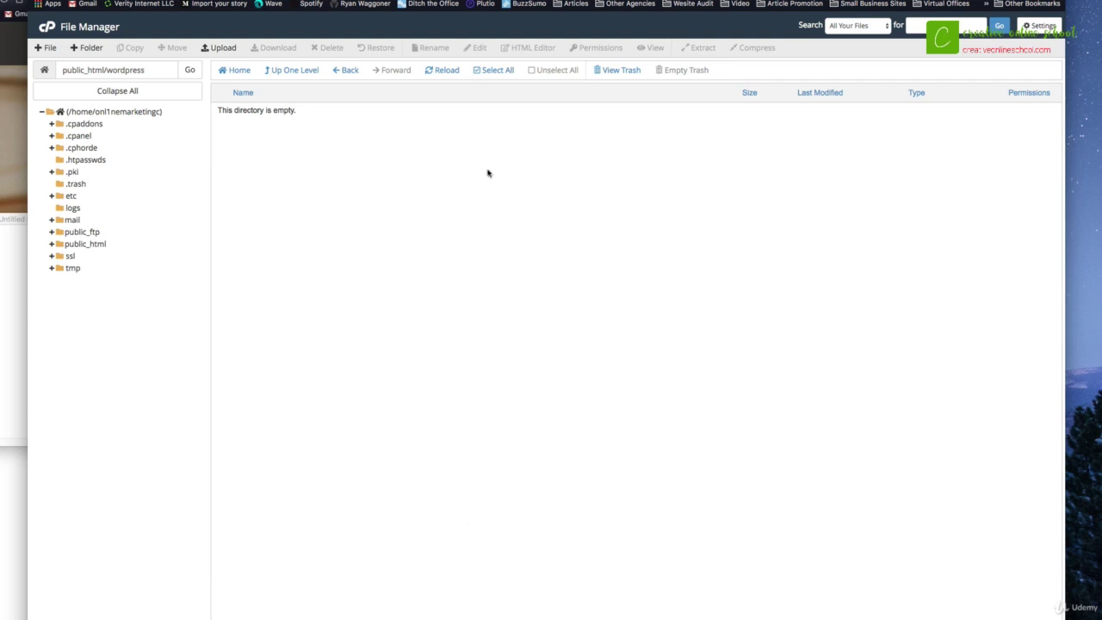
Go back to public_html and select the empty wordpress folder
{"action": "left_click", "coordinate": [90, 245]}
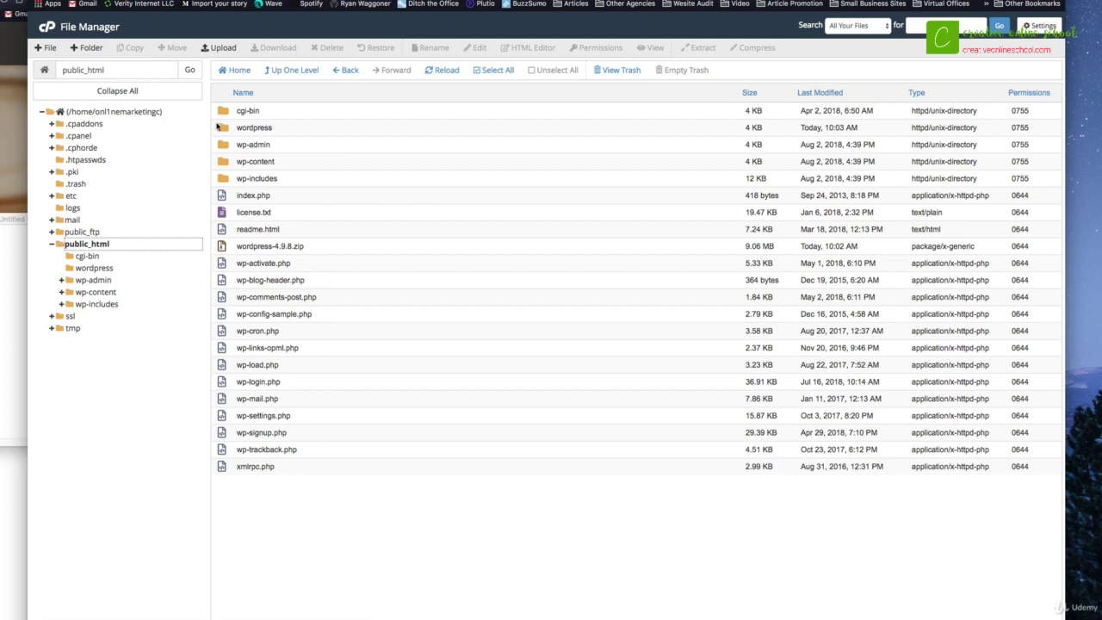
{"action": "left_click", "coordinate": [218, 128]}
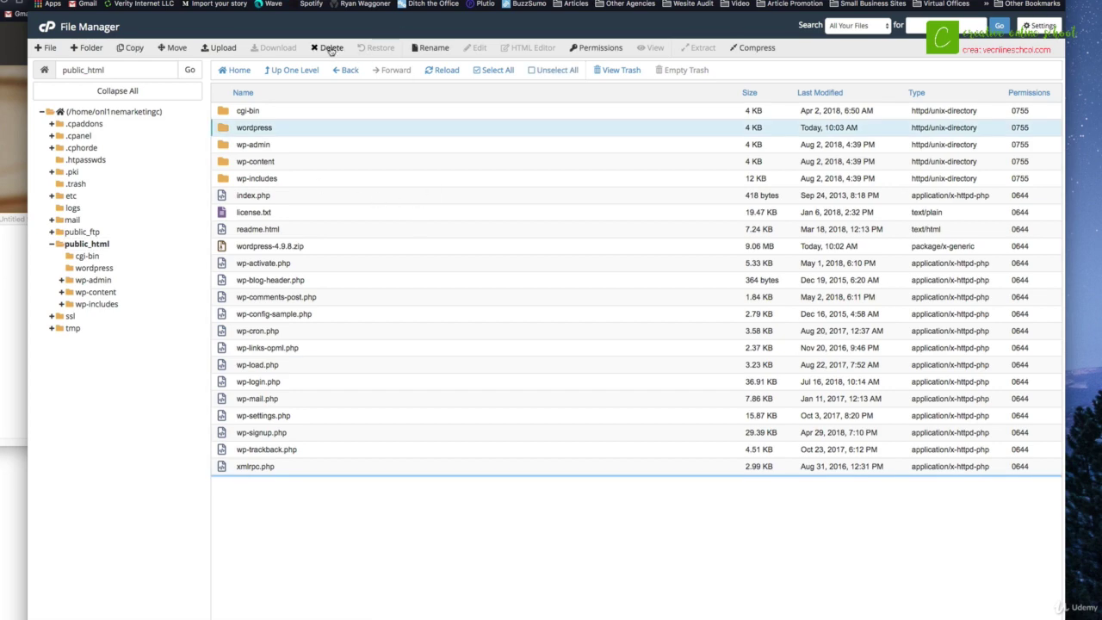
Delete the wordpress folder and wordpress-4.9.8.zip, skipping the trash
{"action": "left_click", "coordinate": [222, 248], "text": "super"}
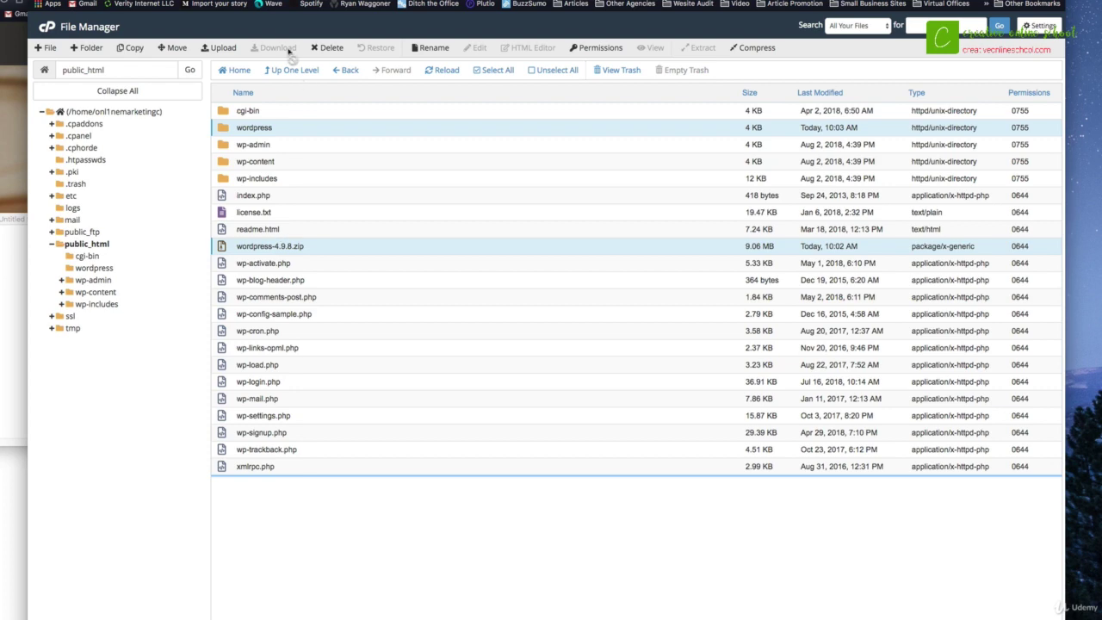
{"action": "left_click", "coordinate": [328, 48]}
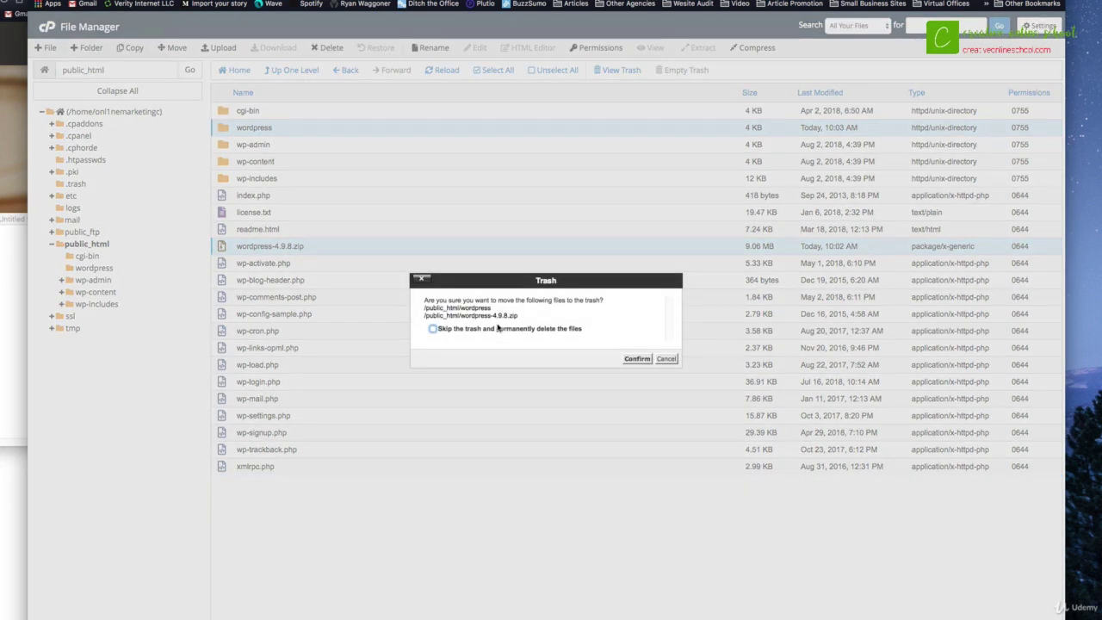
{"action": "left_click", "coordinate": [499, 330]}
{"action": "left_click", "coordinate": [638, 358]}
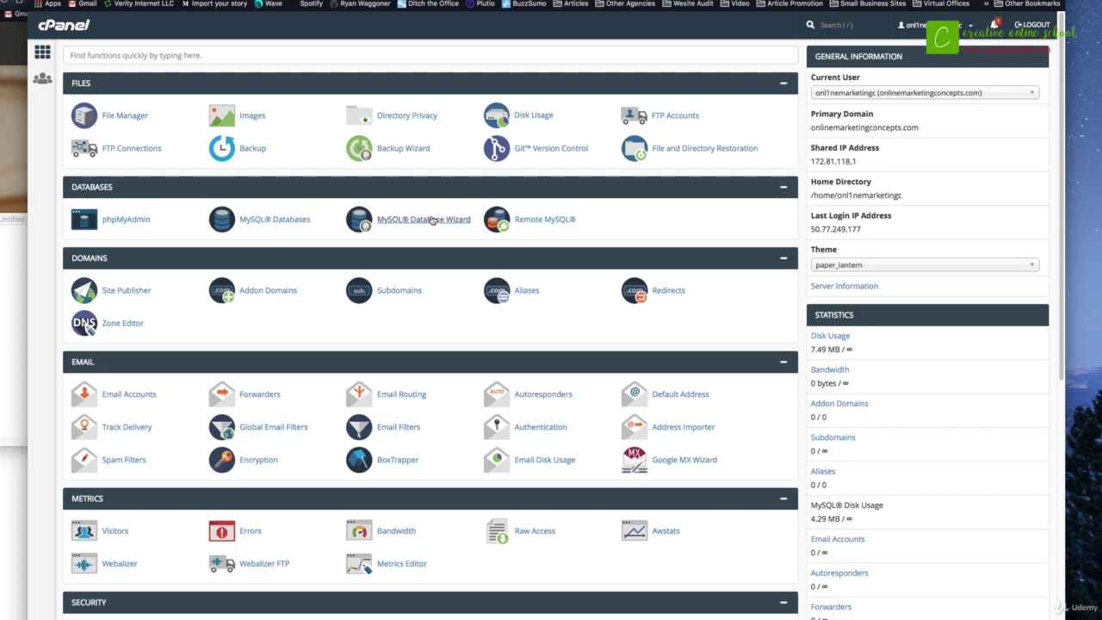
Start the MySQL Database Wizard, enter 4wfg as the new database name, and copy its prefix to the notes
{"action": "left_click", "coordinate": [431, 221]}
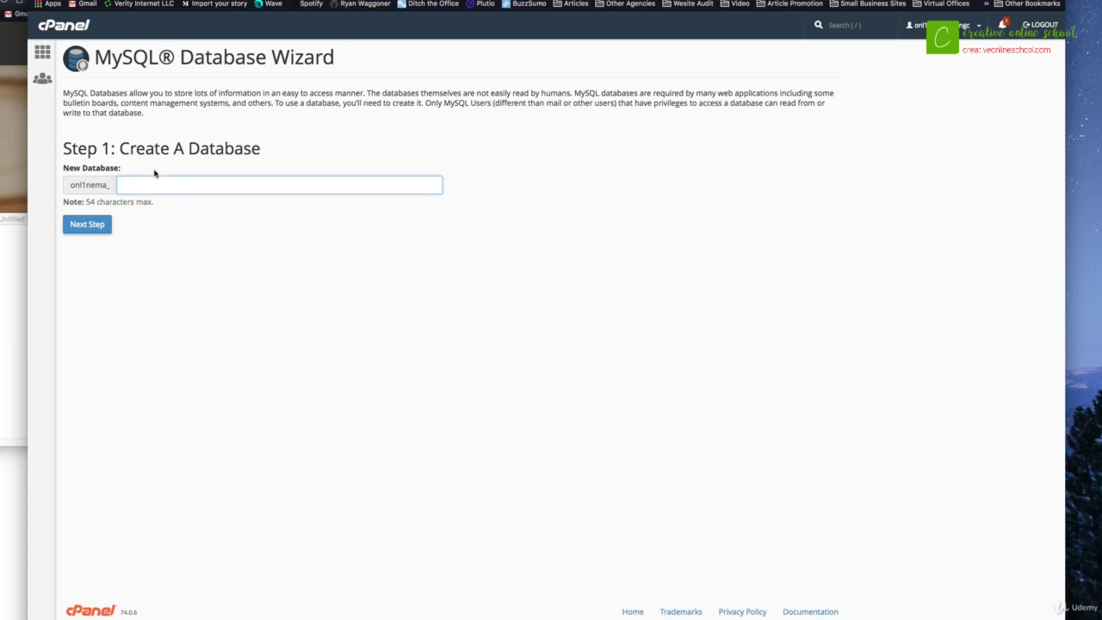
{"action": "type", "text": "4wl"}
{"action": "left_click_drag", "start_coordinate": [71, 185], "coordinate": [119, 186]}
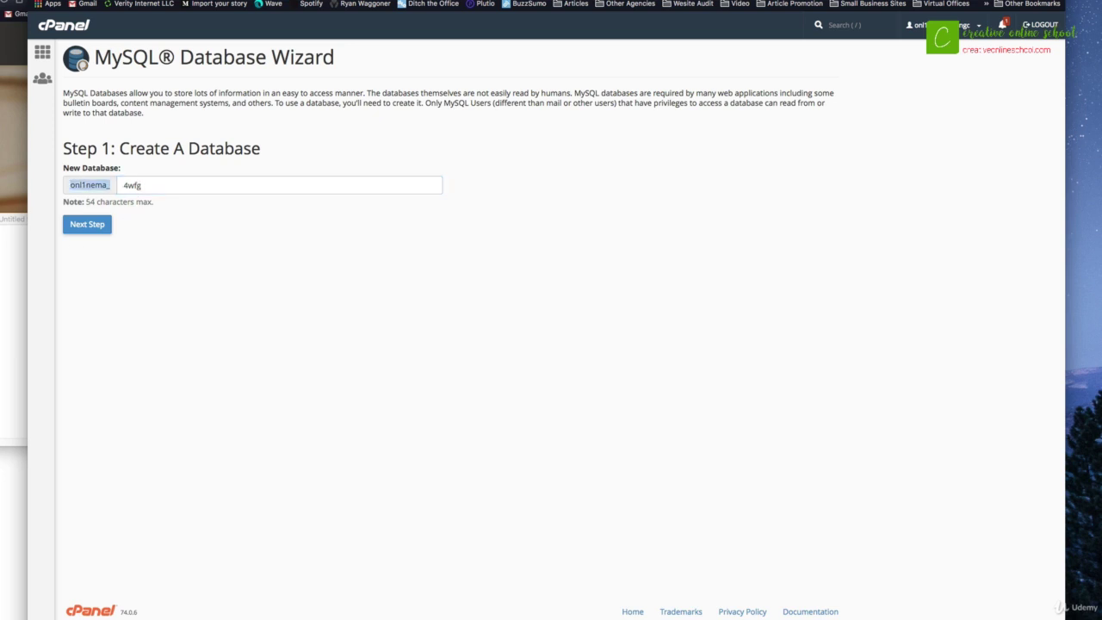
{"action": "key", "text": "super+Tab"}
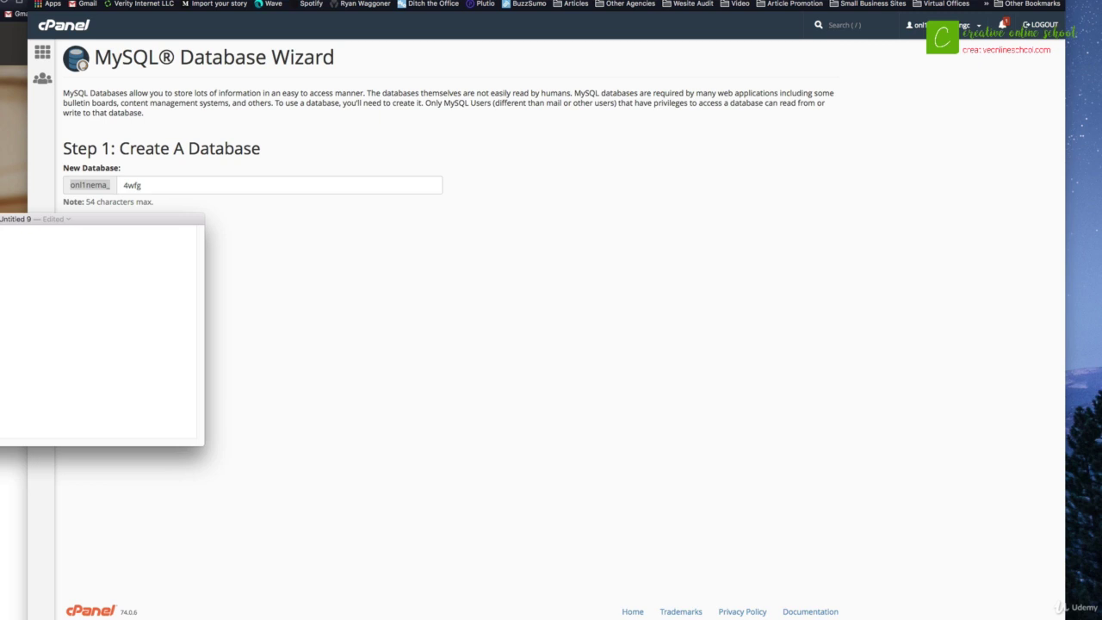
{"action": "left_click", "coordinate": [136, 184]}
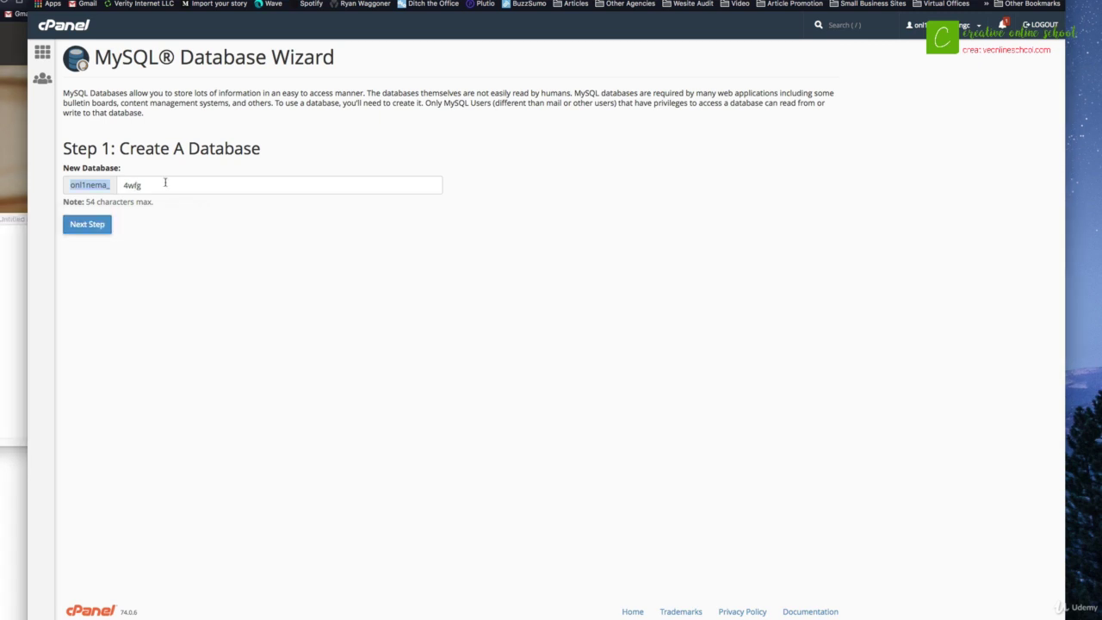
Record the full 4wfg database name in the notes and create the database
{"action": "left_click_drag", "start_coordinate": [167, 183], "coordinate": [114, 187]}
{"action": "left_click", "coordinate": [18, 242]}
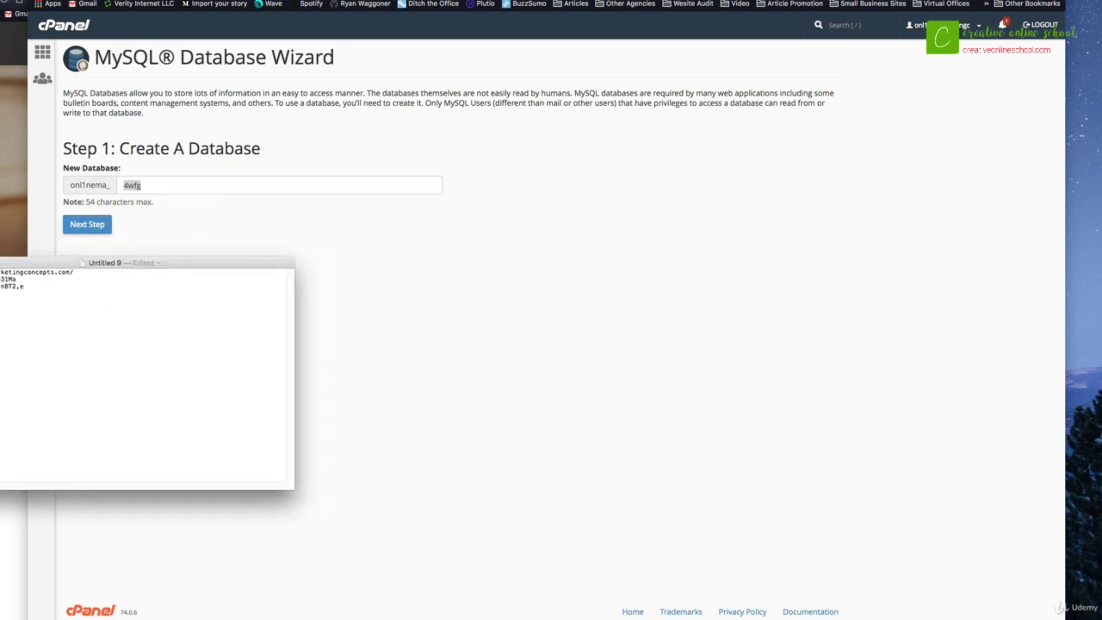
{"action": "left_click_drag", "start_coordinate": [67, 270], "coordinate": [7, 273]}
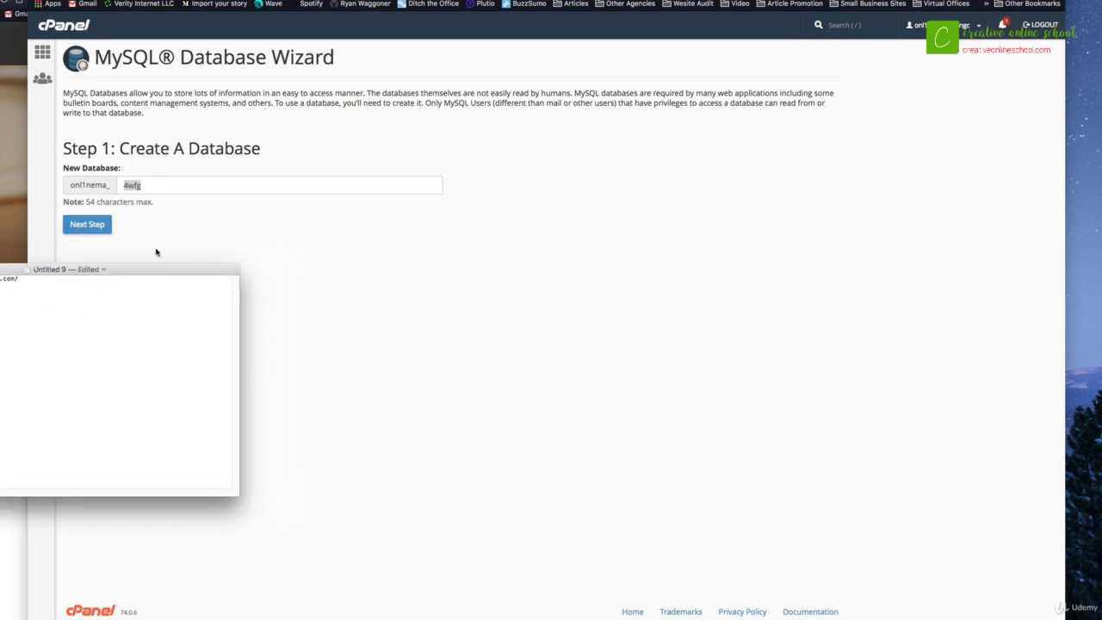
{"action": "left_click", "coordinate": [156, 250]}
{"action": "left_click", "coordinate": [87, 224]}
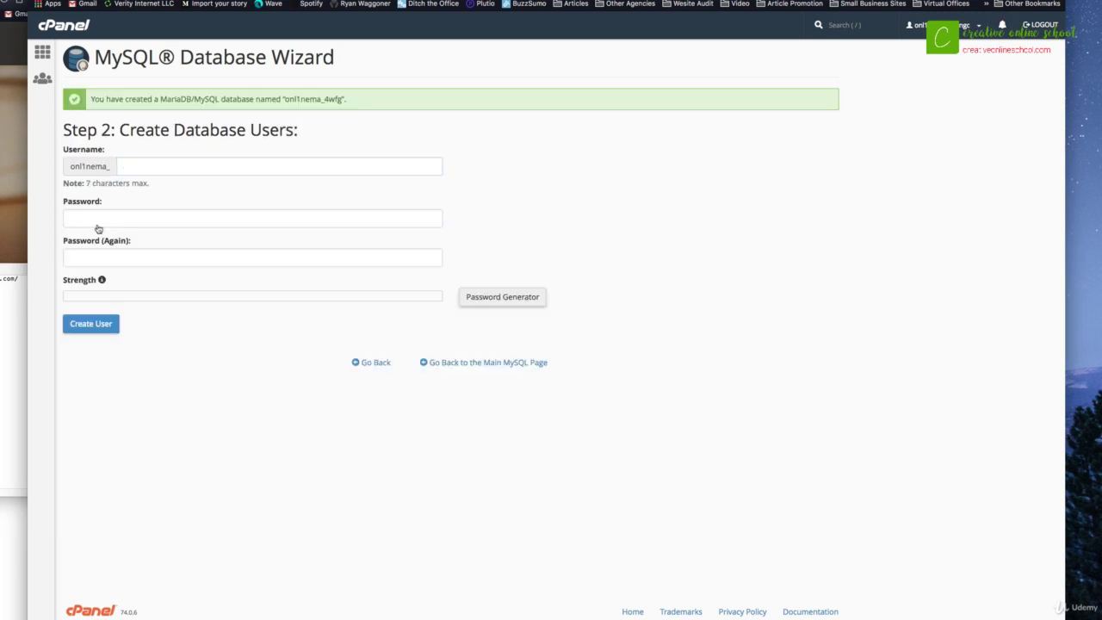
Replace the autofilled database username with 4wfg
{"action": "type", "text": "llvc0mmunity"}
{"action": "key", "text": "super+Tab"}
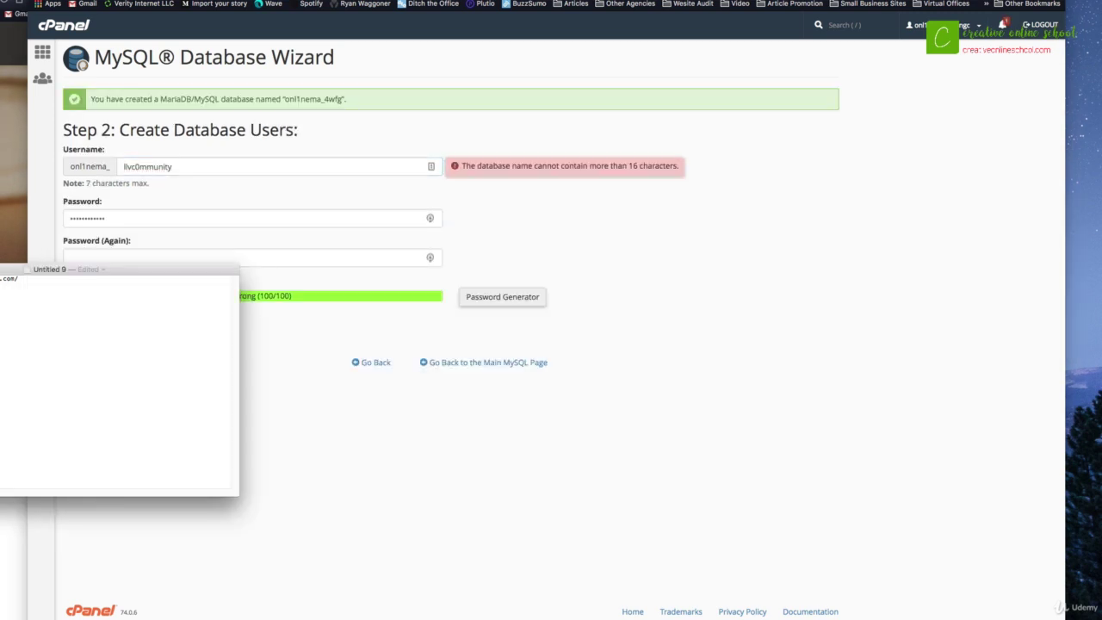
{"action": "left_click", "coordinate": [187, 167]}
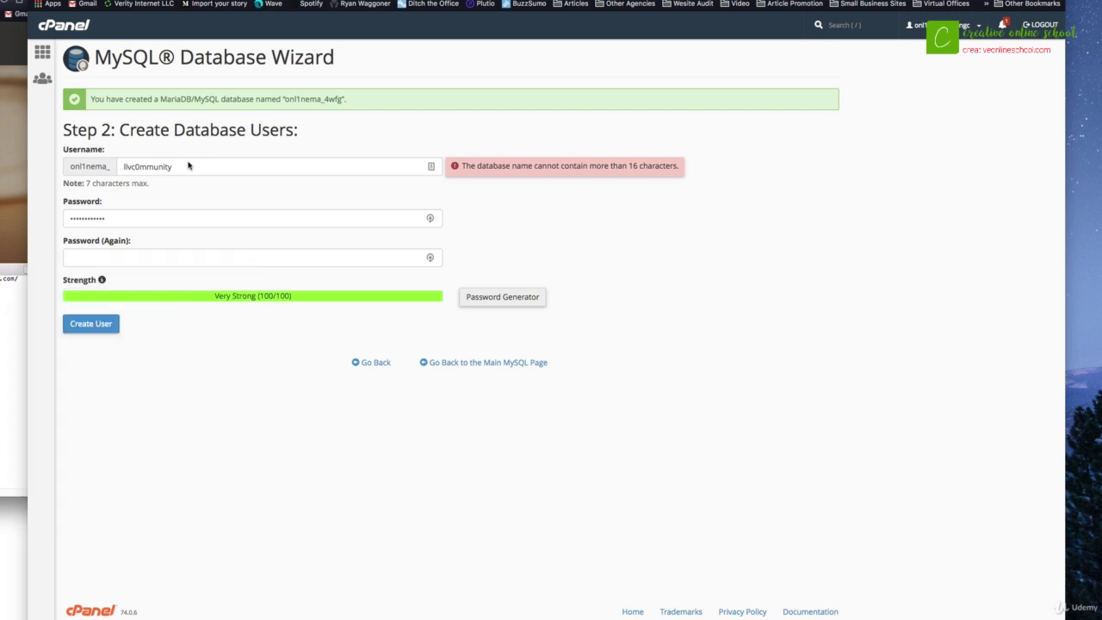
{"action": "double_click", "coordinate": [180, 165]}
{"action": "type", "text": "4wfg"}
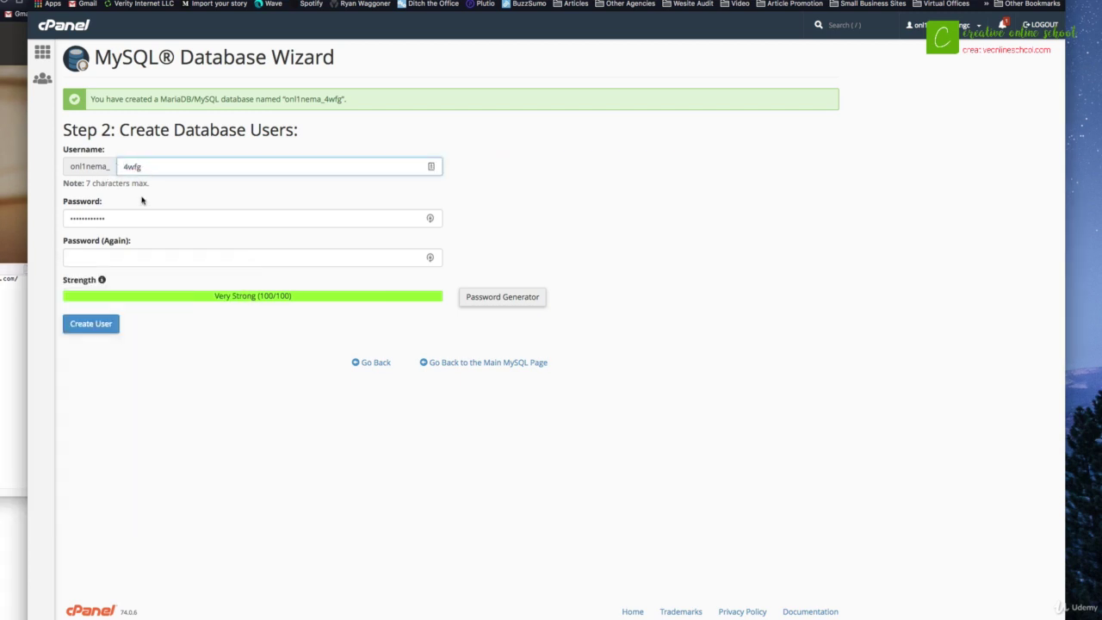
Generate a very strong password and save a copy of it in the notes
{"action": "left_click", "coordinate": [496, 298]}
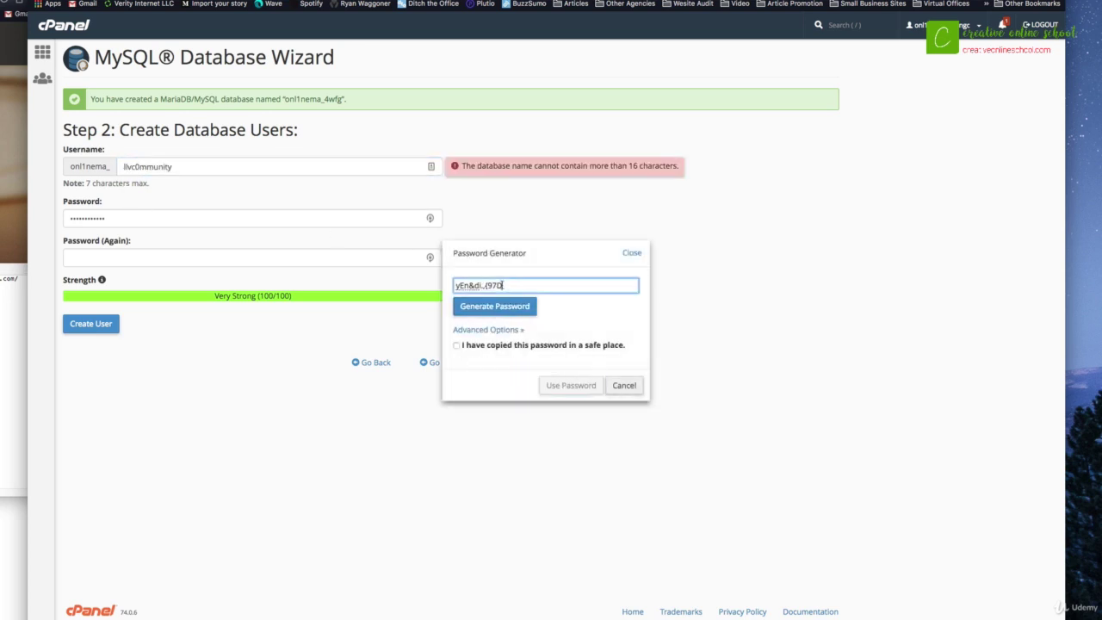
{"action": "left_click_drag", "start_coordinate": [504, 285], "coordinate": [449, 285]}
{"action": "left_click", "coordinate": [13, 388]}
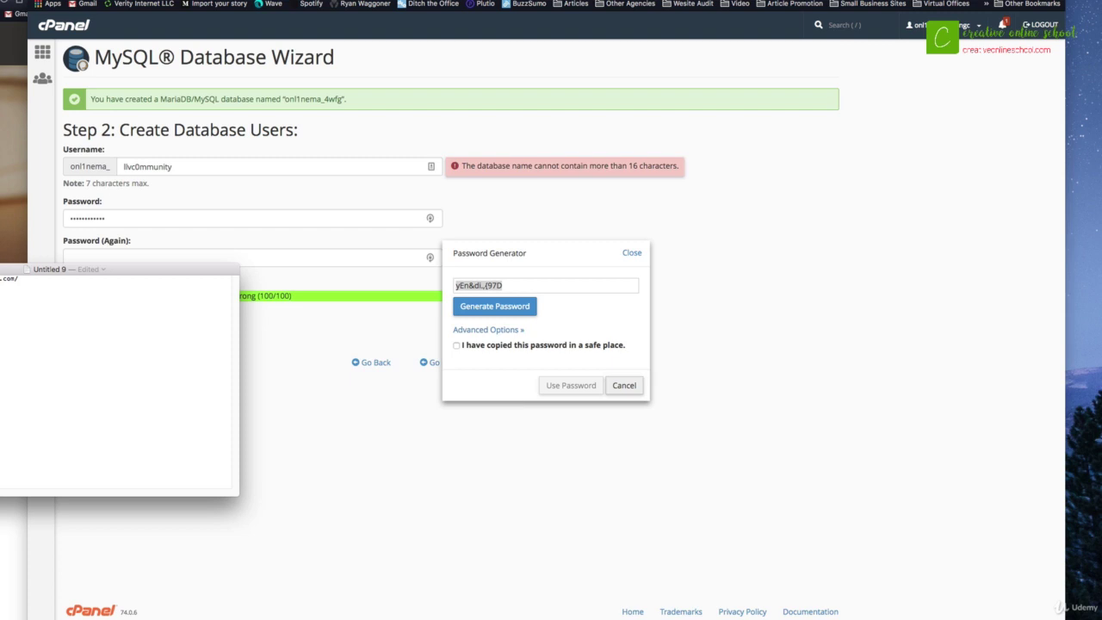
{"action": "left_click", "coordinate": [583, 282]}
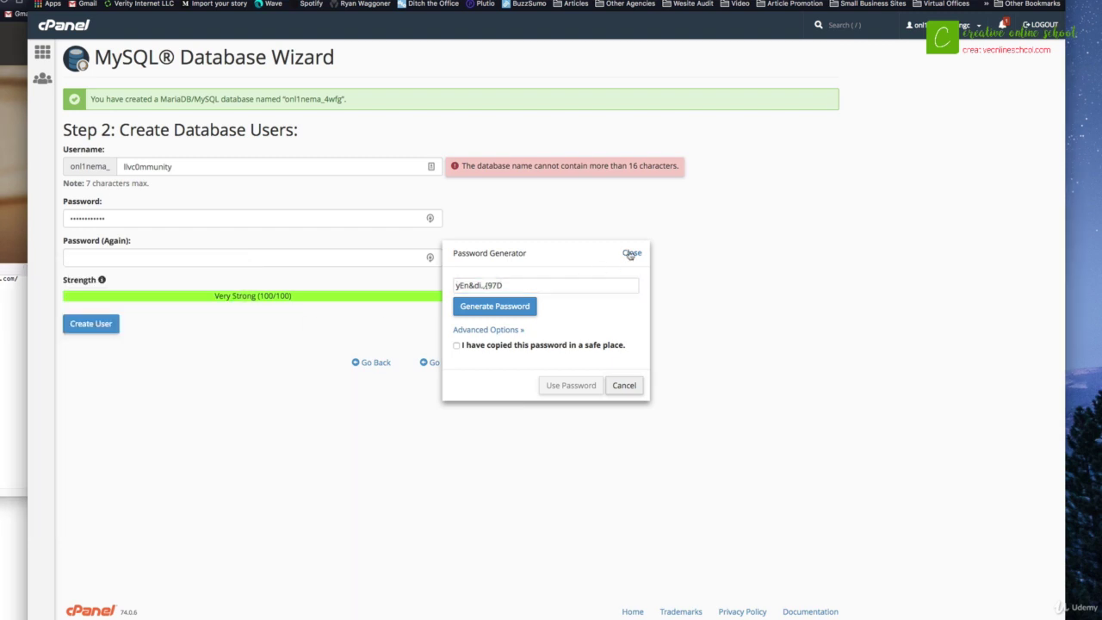
{"action": "left_click", "coordinate": [632, 253]}
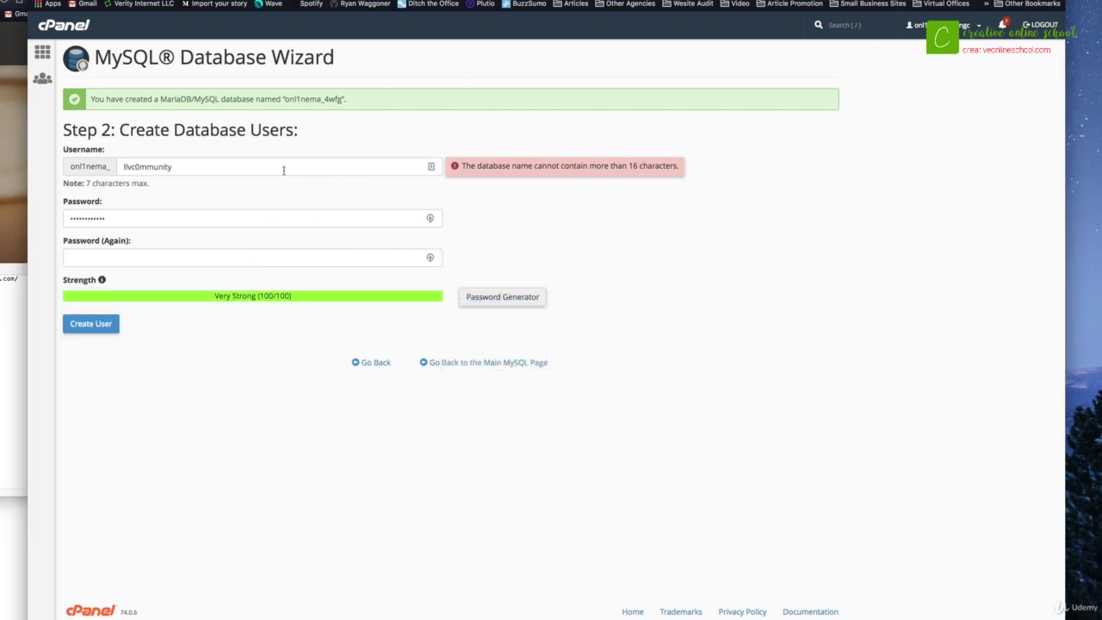
Re-enter 4wfg as the username, paste the password into the confirmation field, and create the user
{"action": "left_click", "coordinate": [13, 388]}
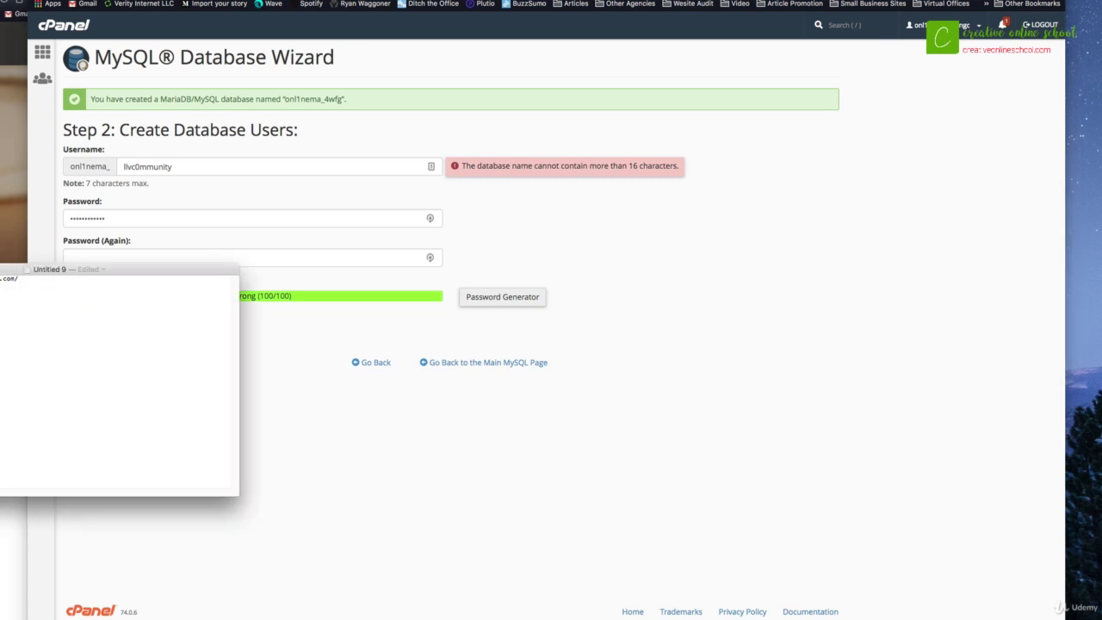
{"action": "left_click", "coordinate": [187, 165]}
{"action": "double_click", "coordinate": [187, 164]}
{"action": "type", "text": "4wfg"}
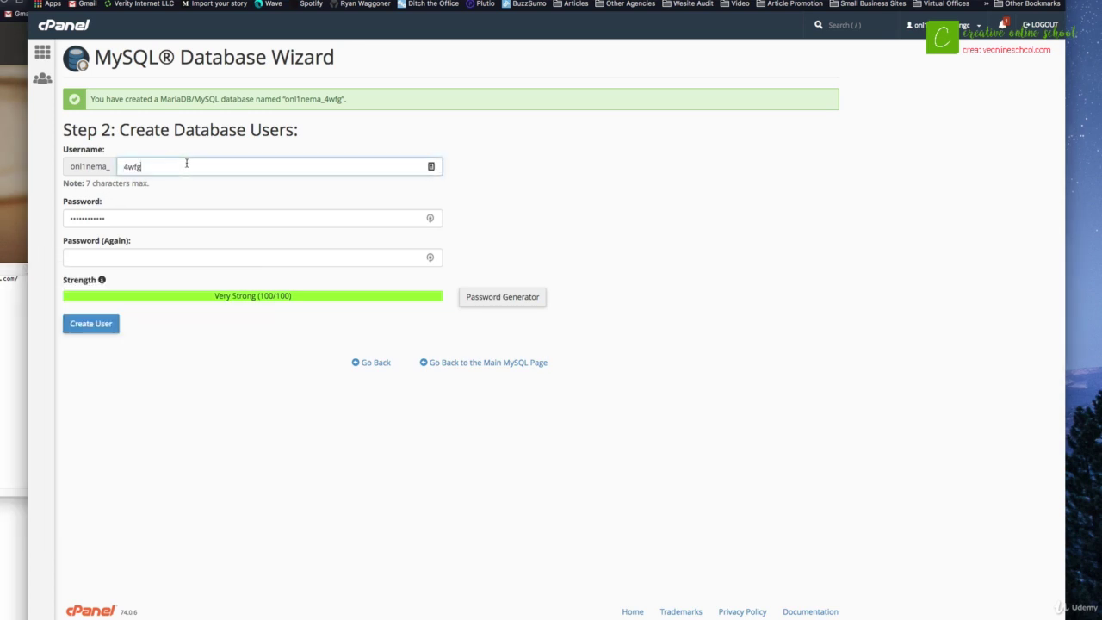
{"action": "key", "text": "super+Tab"}
{"action": "key", "text": "super+Tab"}
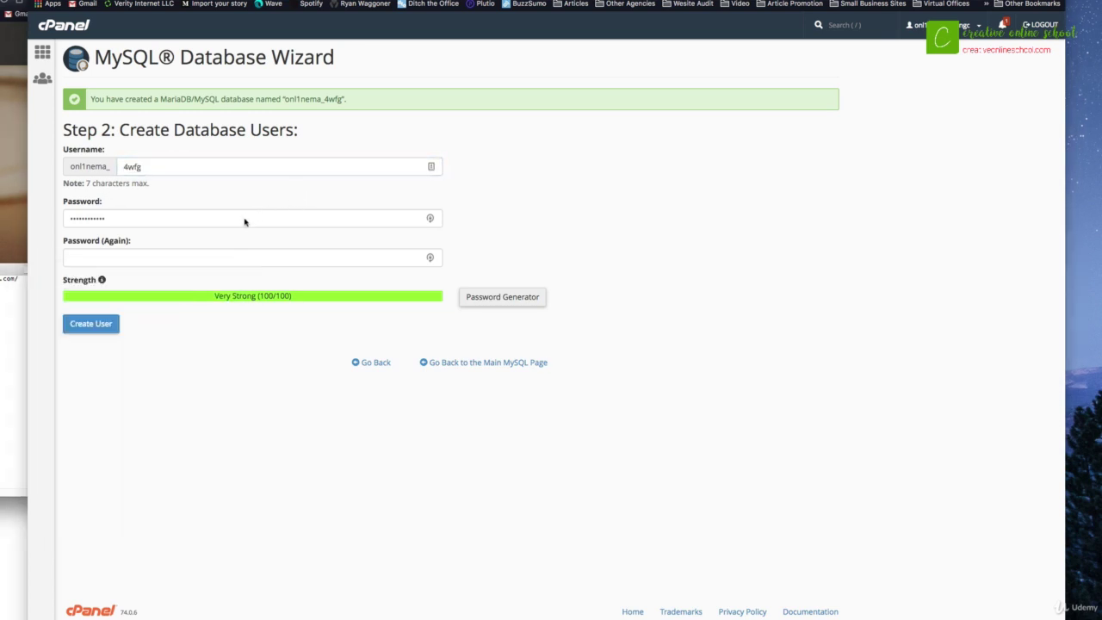
{"action": "key", "text": "Tab"}
{"action": "left_click", "coordinate": [229, 261]}
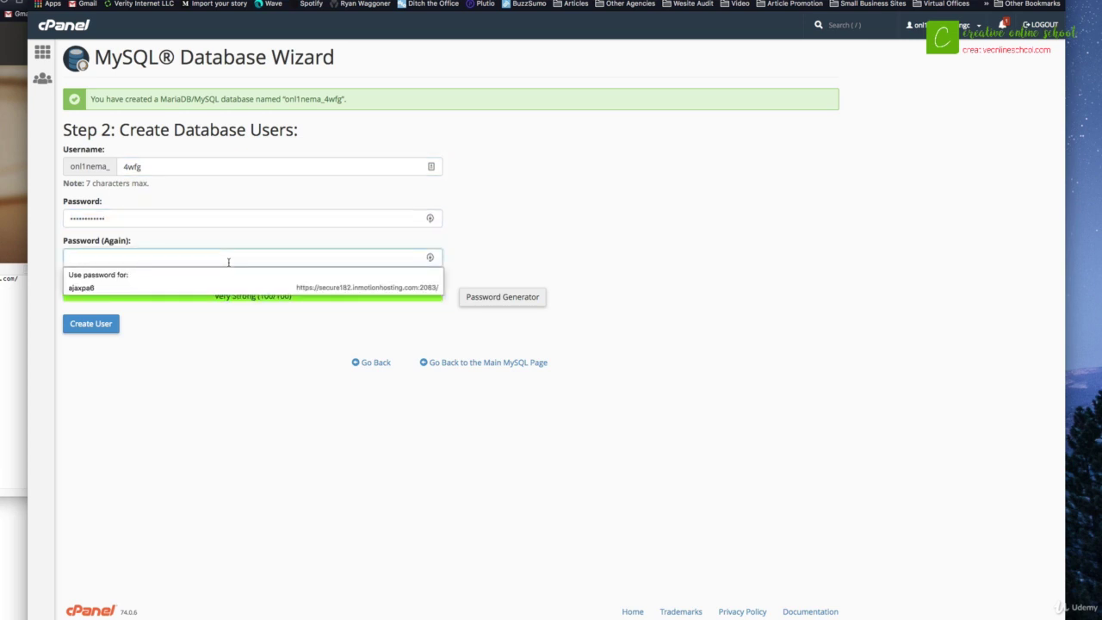
{"action": "key", "text": "super+v"}
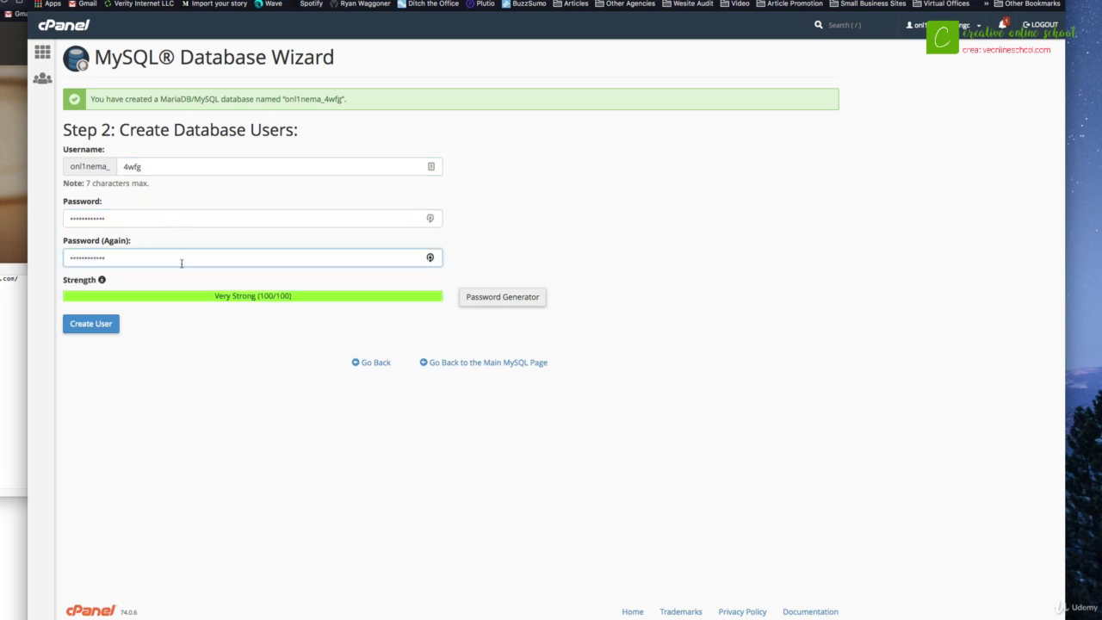
{"action": "left_click", "coordinate": [112, 325]}
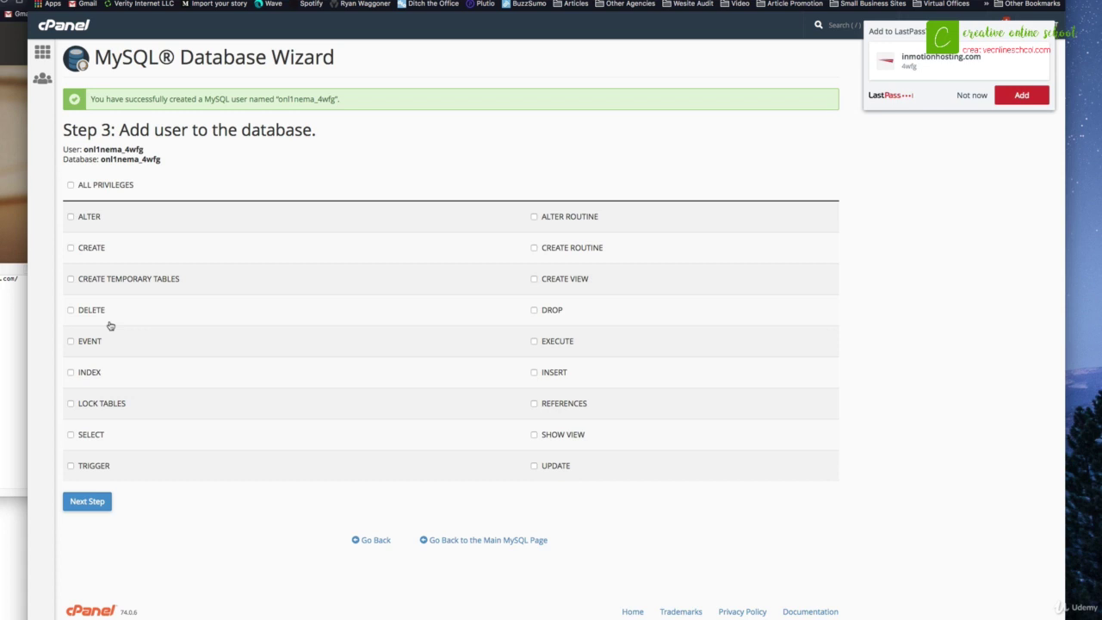
Grant the 4wfg user ALL PRIVILEGES on the 4wfg database and return to cPanel home
{"action": "left_click", "coordinate": [71, 185]}
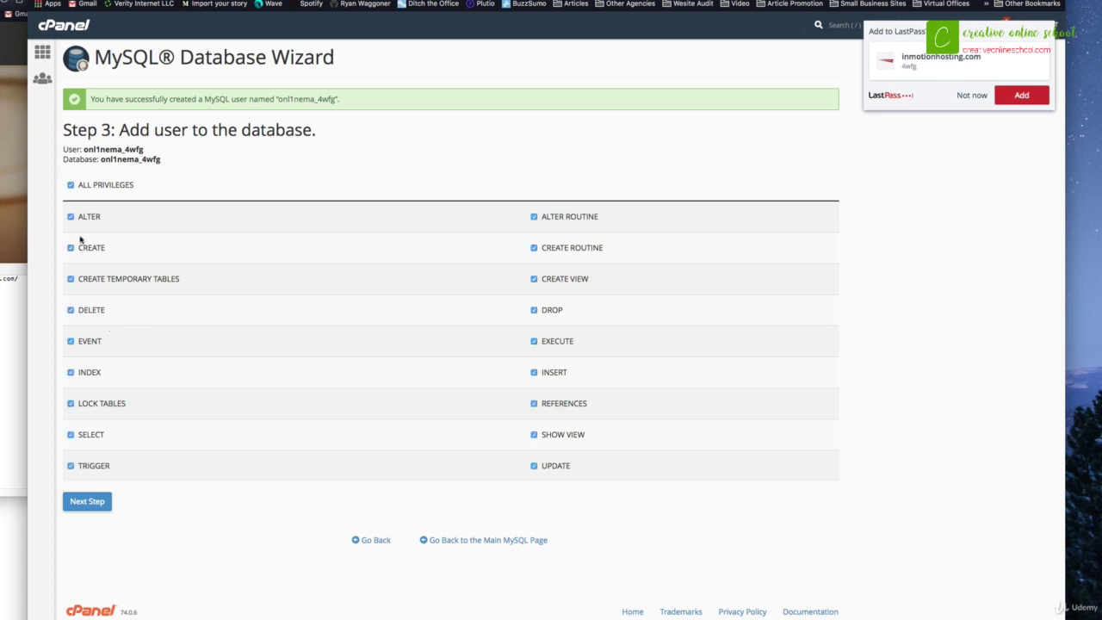
{"action": "left_click", "coordinate": [86, 503]}
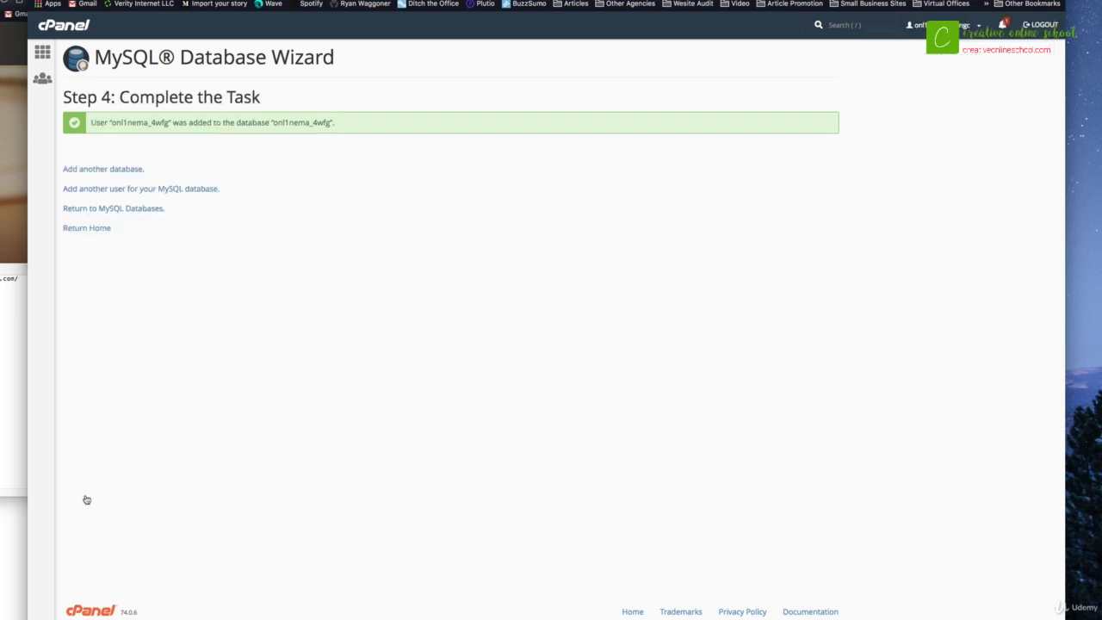
{"action": "left_click", "coordinate": [81, 229]}
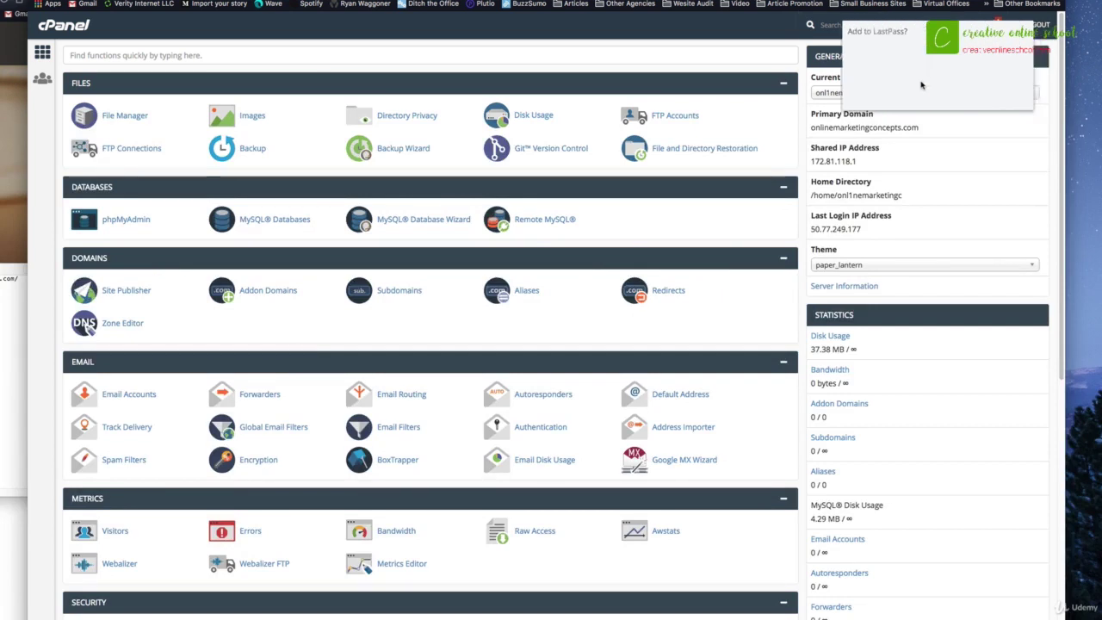